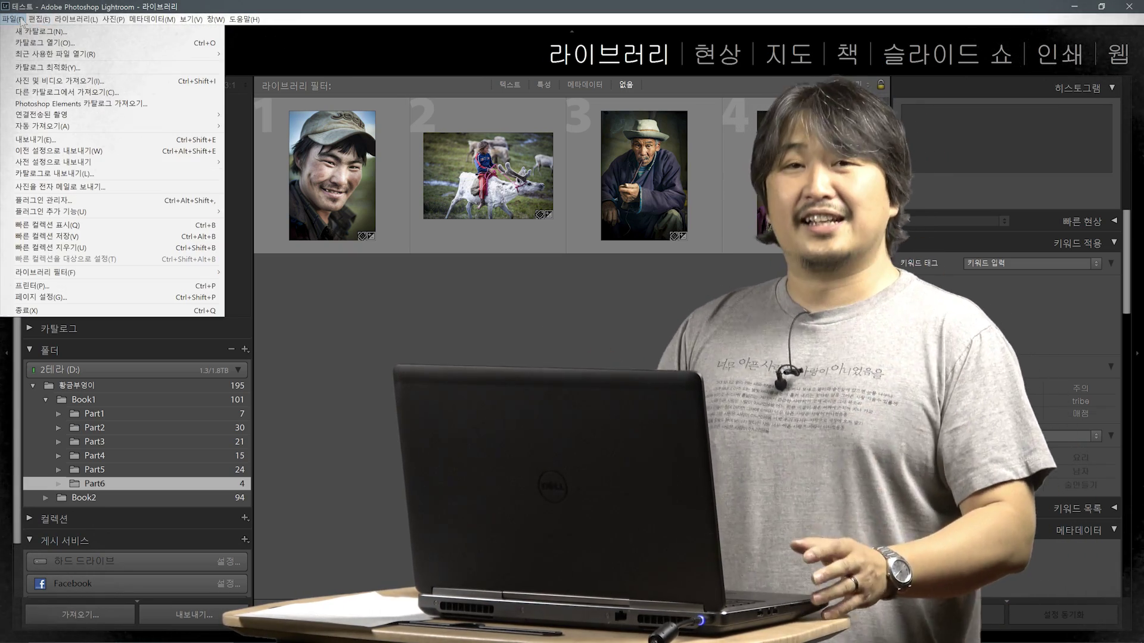
Step: Start a new Lightroom catalog and browse to the 황금부엉이 folder on drive D
{"action": "left_click", "coordinate": [20, 19]}
{"action": "left_click", "coordinate": [21, 19]}
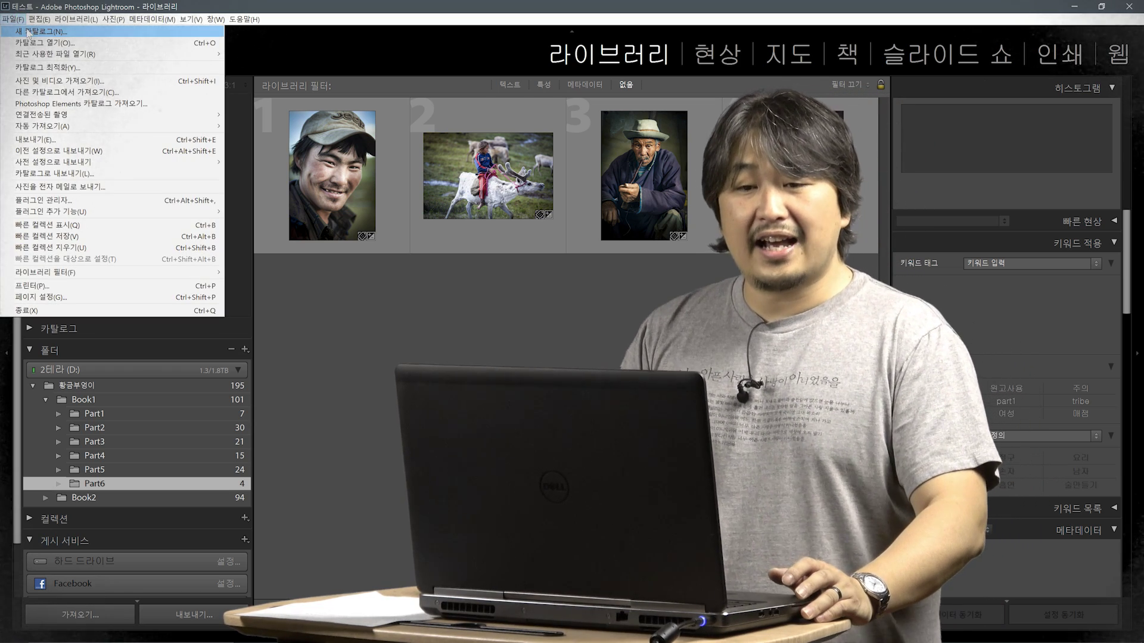
{"action": "left_click", "coordinate": [64, 33]}
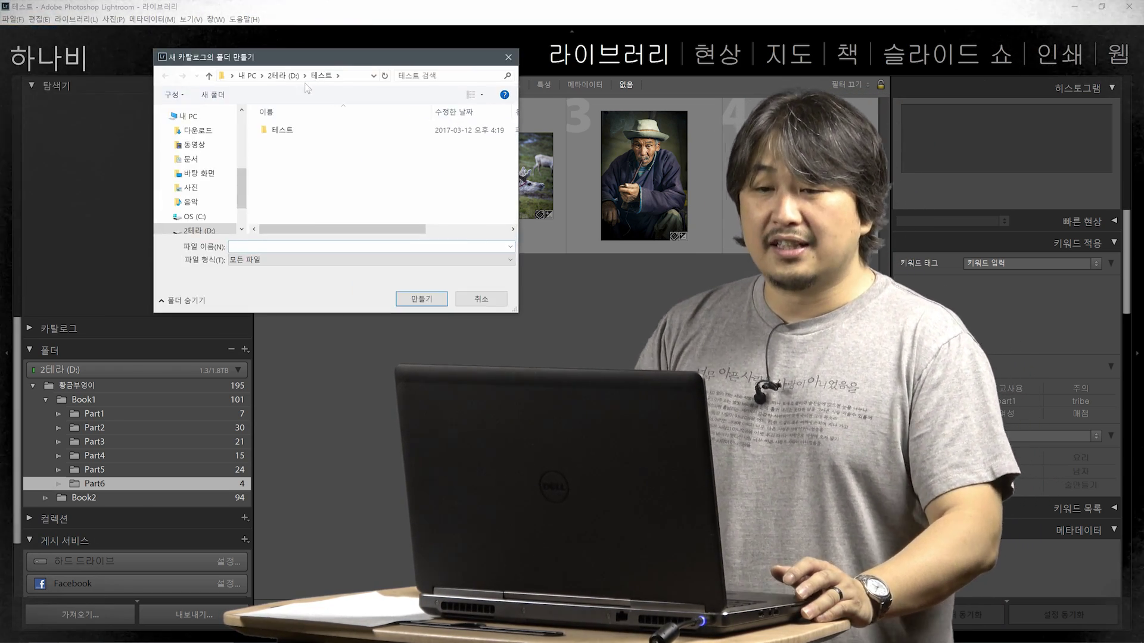
{"action": "left_click", "coordinate": [276, 76]}
{"action": "scroll", "coordinate": [336, 116], "scroll_direction": "down", "scroll_amount": 3}
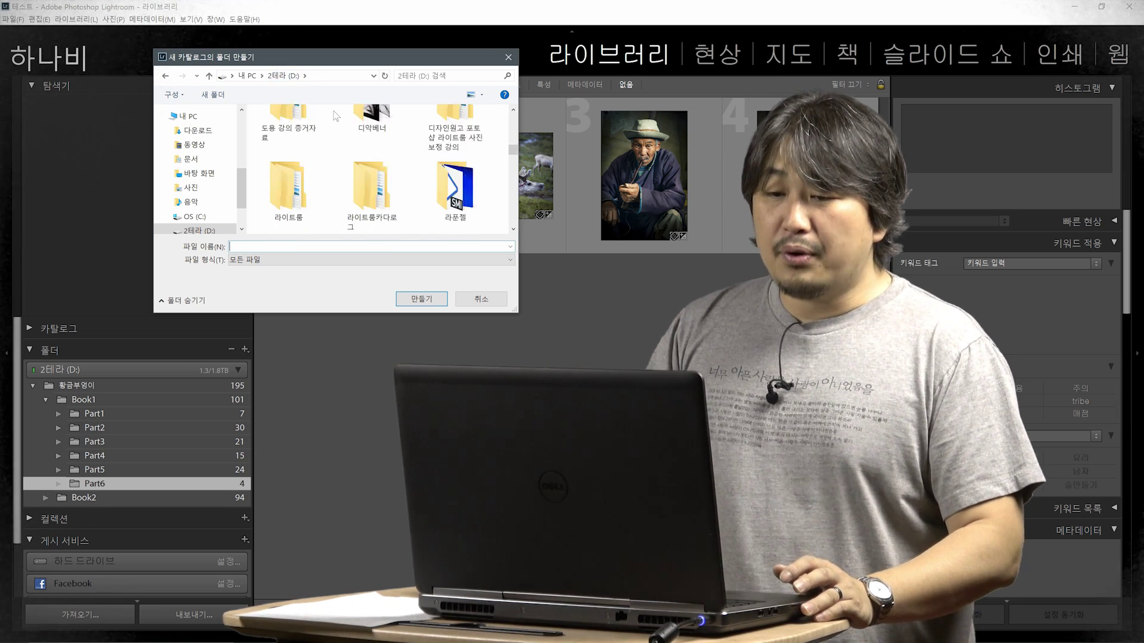
{"action": "scroll", "coordinate": [335, 116], "scroll_direction": "down", "scroll_amount": 5}
{"action": "scroll", "coordinate": [333, 122], "scroll_direction": "up", "scroll_amount": 3}
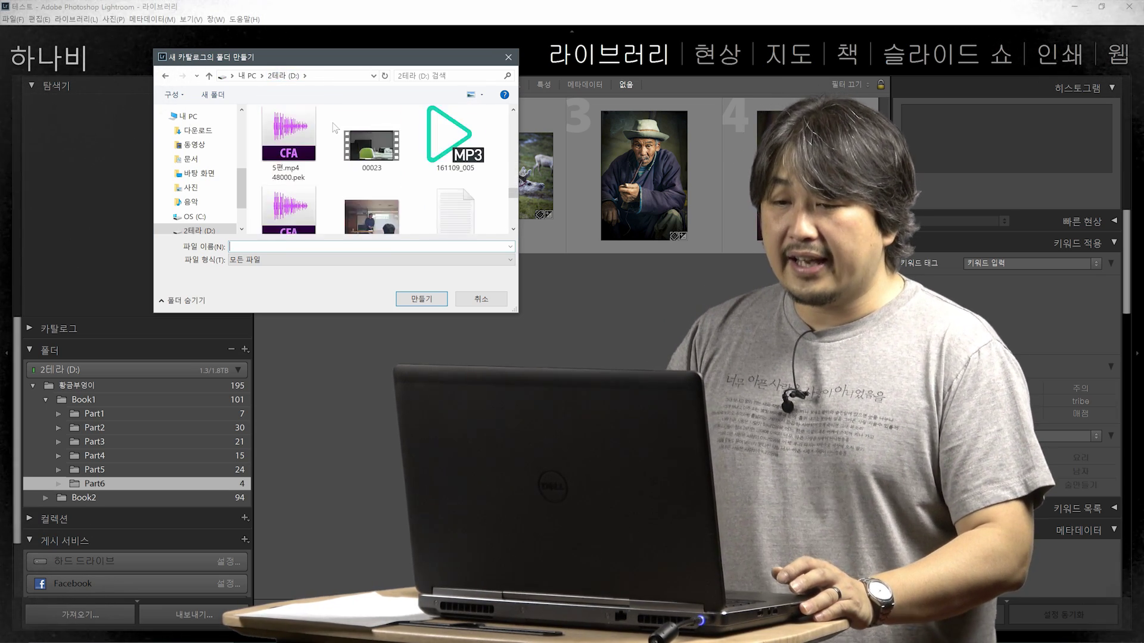
{"action": "scroll", "coordinate": [333, 143], "scroll_direction": "down", "scroll_amount": 1}
{"action": "double_click", "coordinate": [369, 194]}
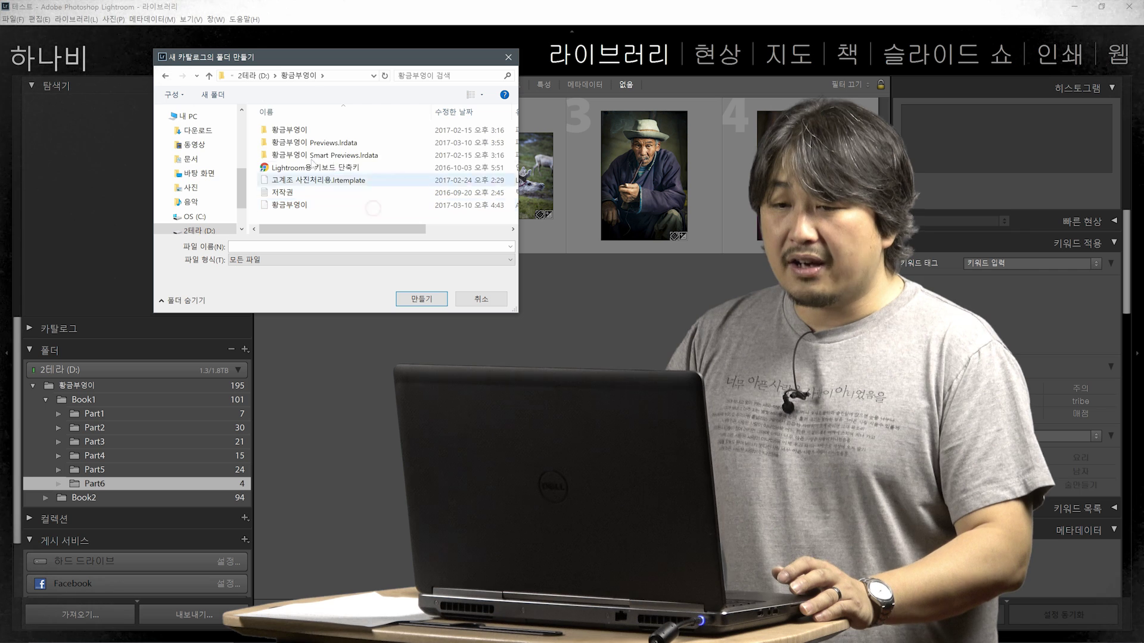
Step: Examine the contents of the outer 황금부엉이 folder, including its existing Lightroom catalog file
{"action": "double_click", "coordinate": [301, 131]}
{"action": "left_click", "coordinate": [292, 131]}
{"action": "double_click", "coordinate": [291, 130]}
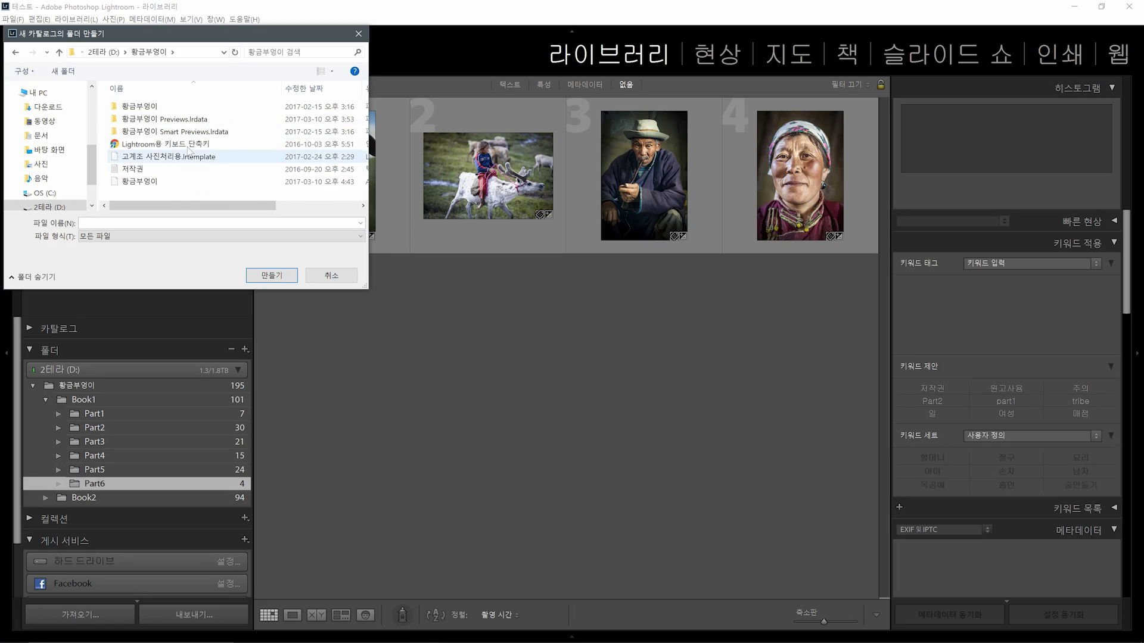
{"action": "left_click", "coordinate": [189, 153]}
{"action": "left_click", "coordinate": [186, 172]}
{"action": "left_click", "coordinate": [196, 181]}
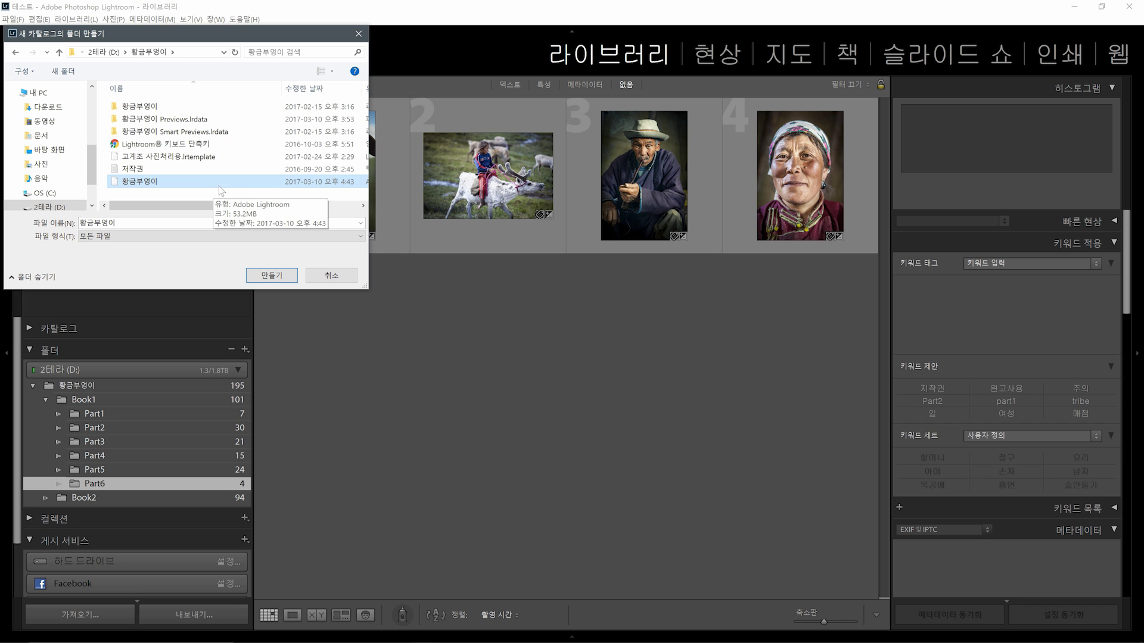
{"action": "left_click", "coordinate": [232, 212]}
{"action": "left_click_drag", "start_coordinate": [244, 209], "coordinate": [206, 212]}
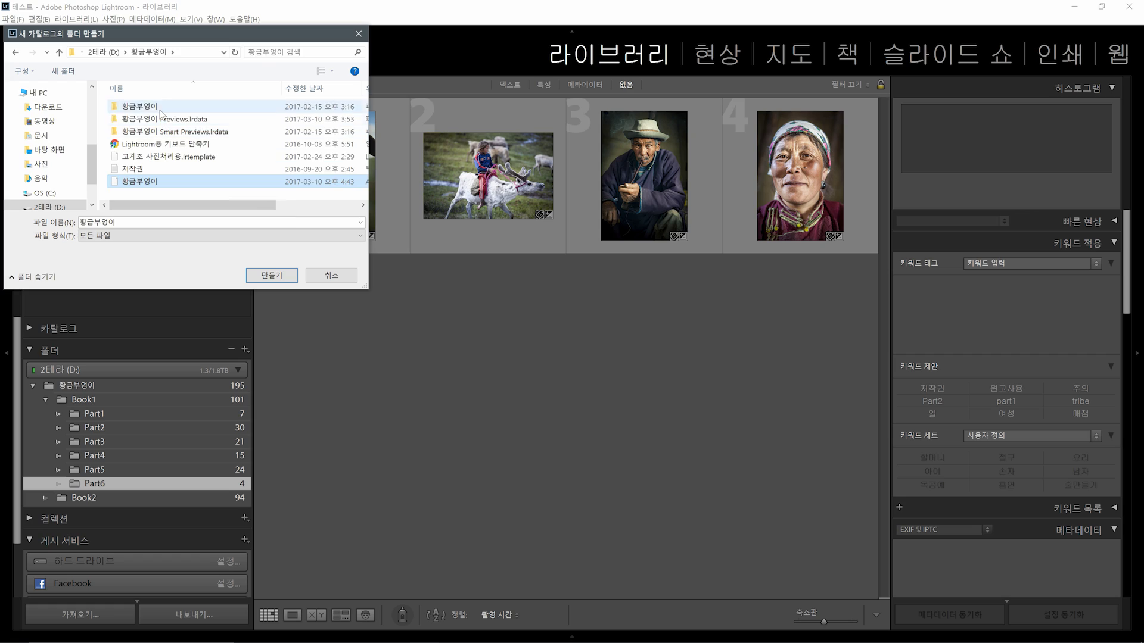
Step: Look inside the nested 황금부엉이 photo folder and return to the outer 황금부엉이 folder
{"action": "double_click", "coordinate": [139, 107]}
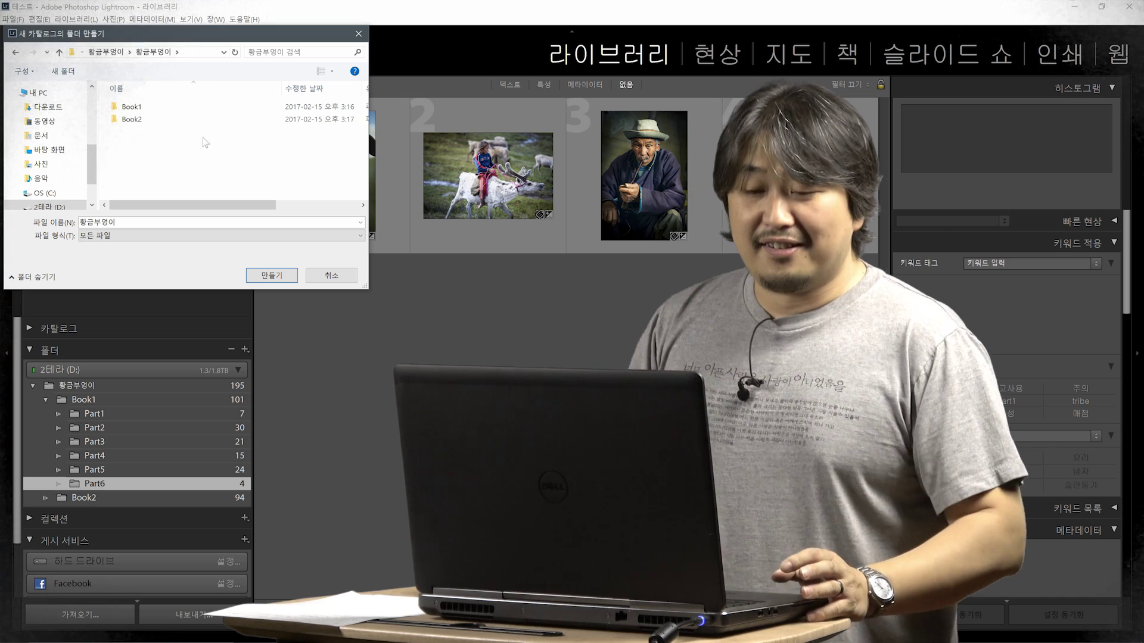
{"action": "left_click", "coordinate": [109, 52]}
{"action": "left_click", "coordinate": [147, 106]}
{"action": "double_click", "coordinate": [147, 108]}
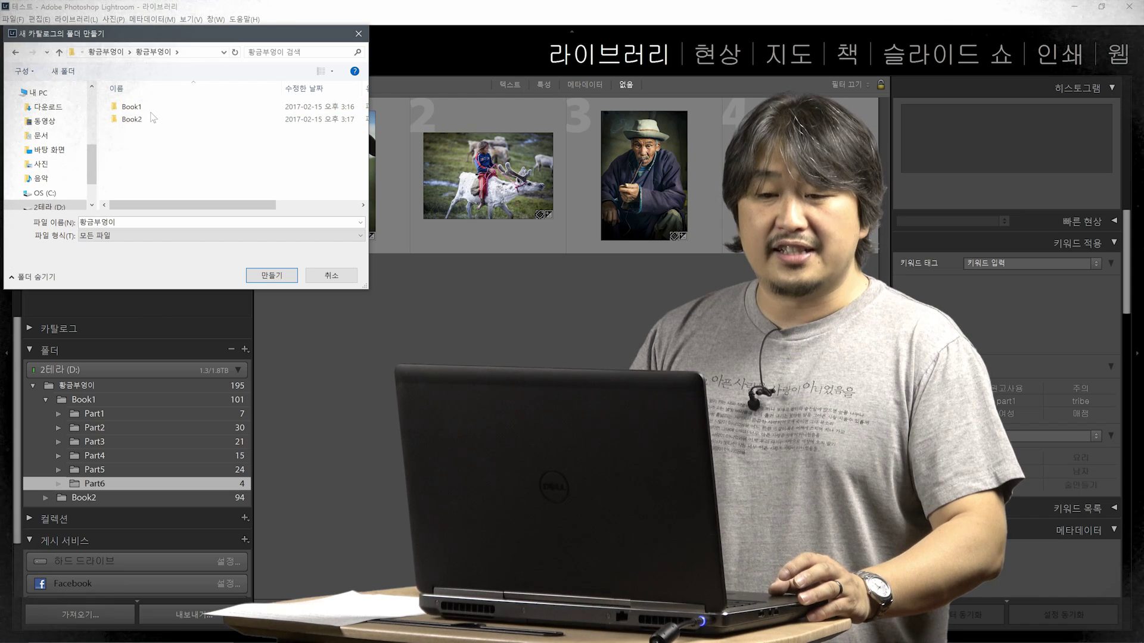
{"action": "left_click", "coordinate": [113, 54]}
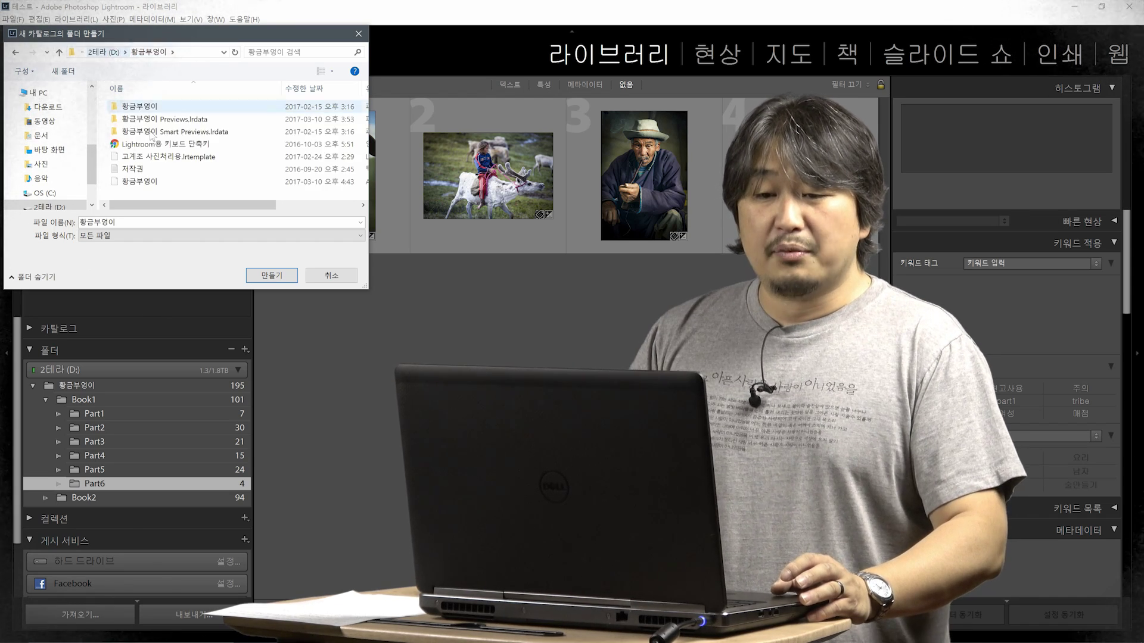
{"action": "left_click", "coordinate": [137, 106]}
{"action": "double_click", "coordinate": [137, 106]}
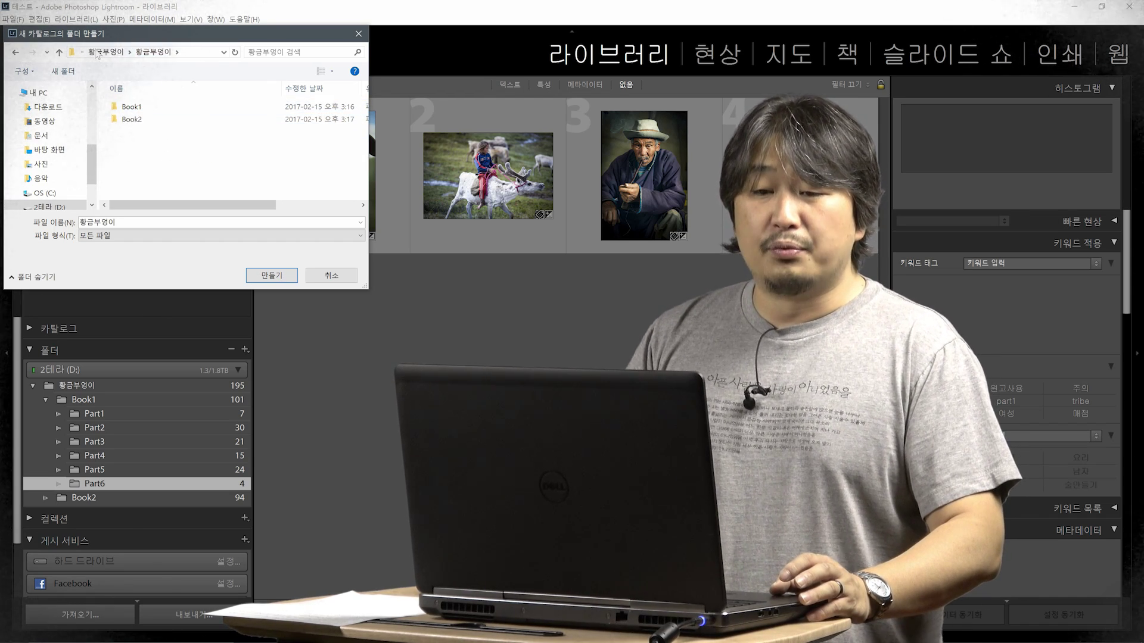
{"action": "left_click", "coordinate": [106, 53]}
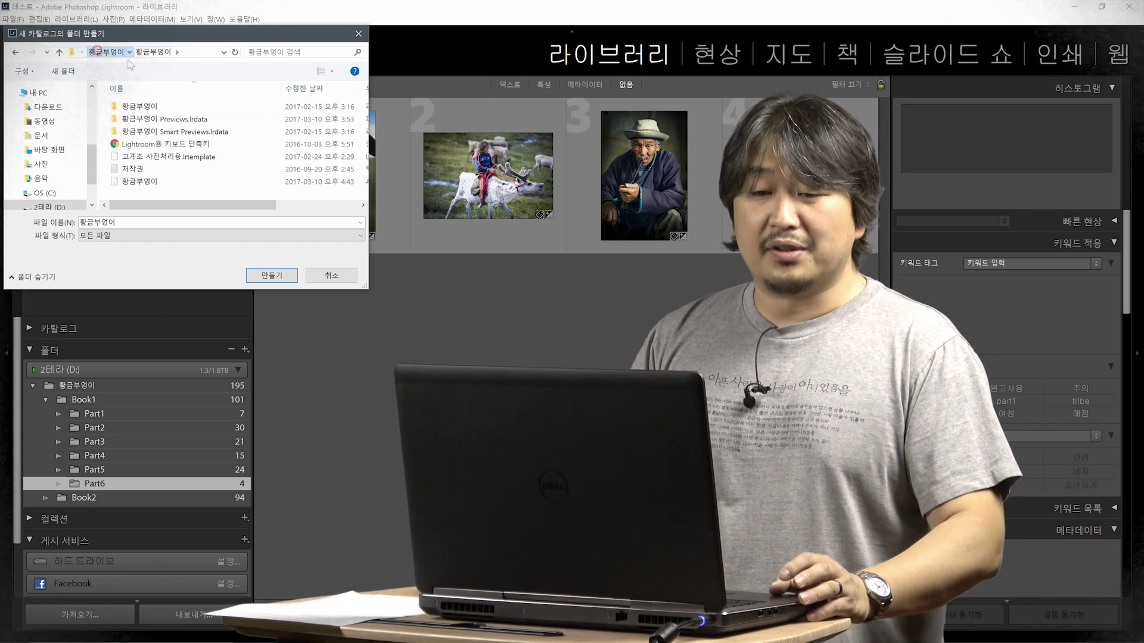
Step: Add a 새카탈로그 folder inside the outer 황금부엉이 folder and create the catalog there, named with the author's name plus 의질문응답
{"action": "right_click", "coordinate": [153, 189]}
{"action": "left_click", "coordinate": [250, 315]}
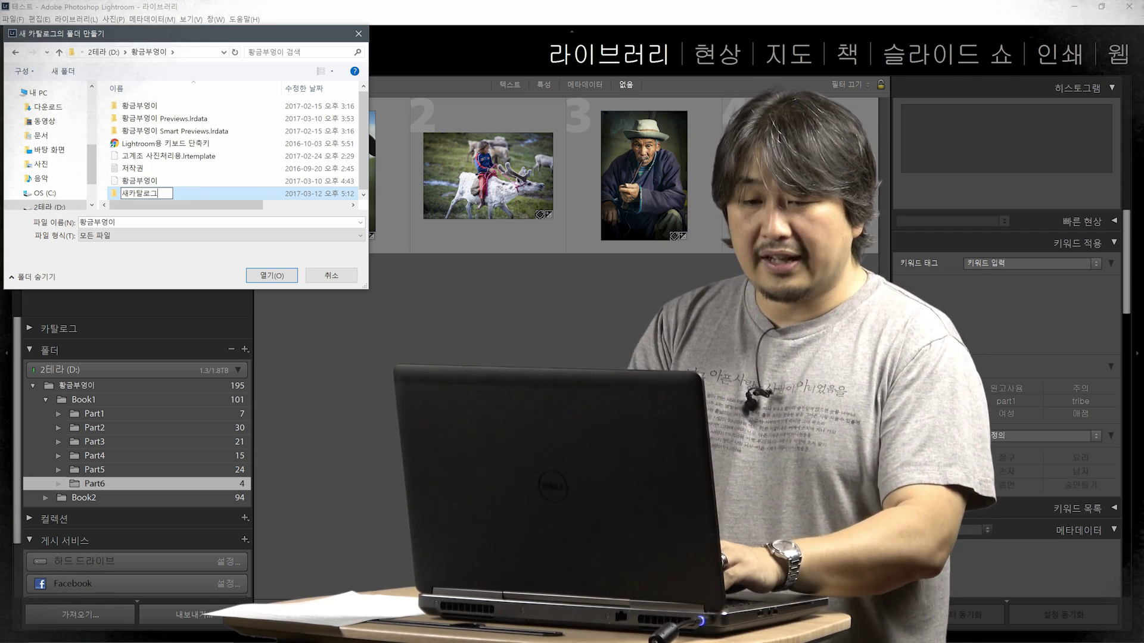
{"action": "key", "text": "Return"}
{"action": "key", "text": "Return"}
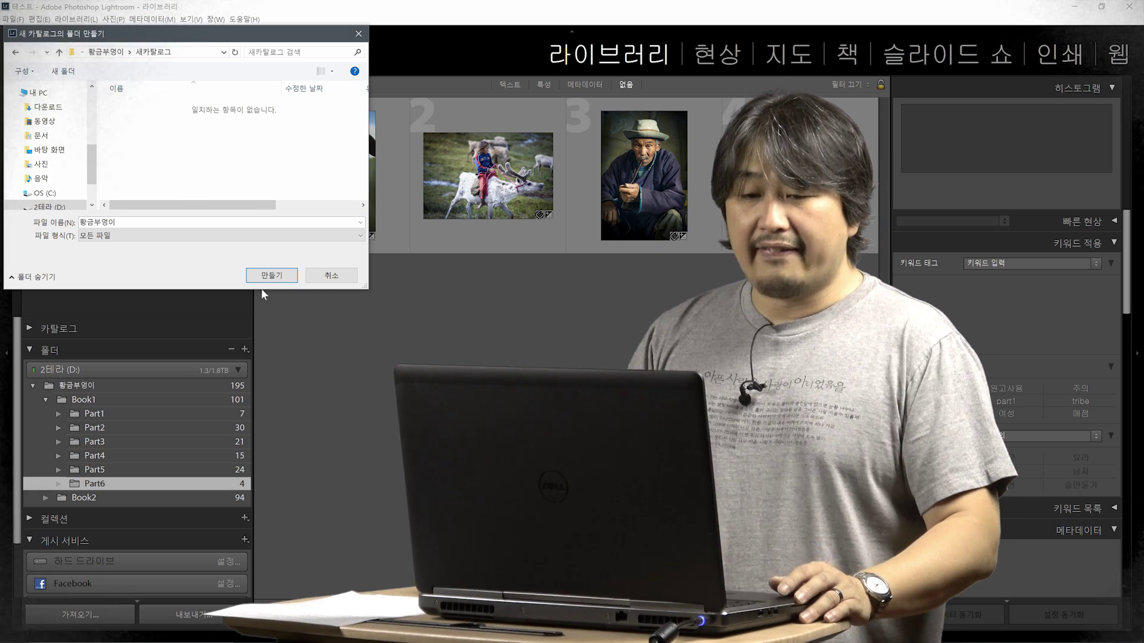
{"action": "key", "text": "Tab"}
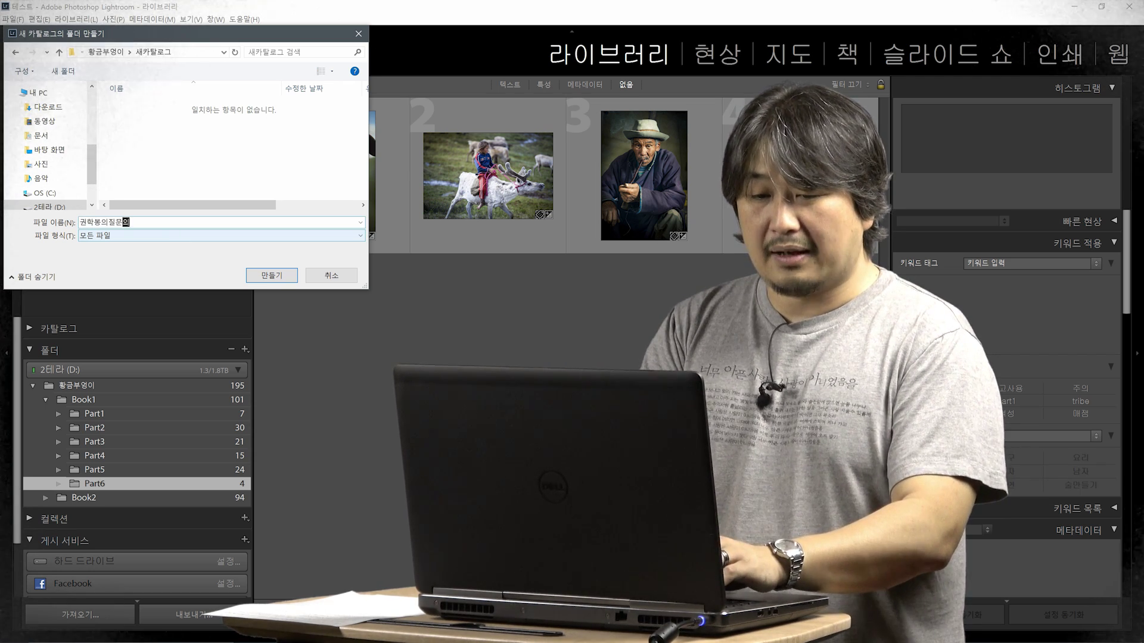
{"action": "left_click", "coordinate": [272, 275]}
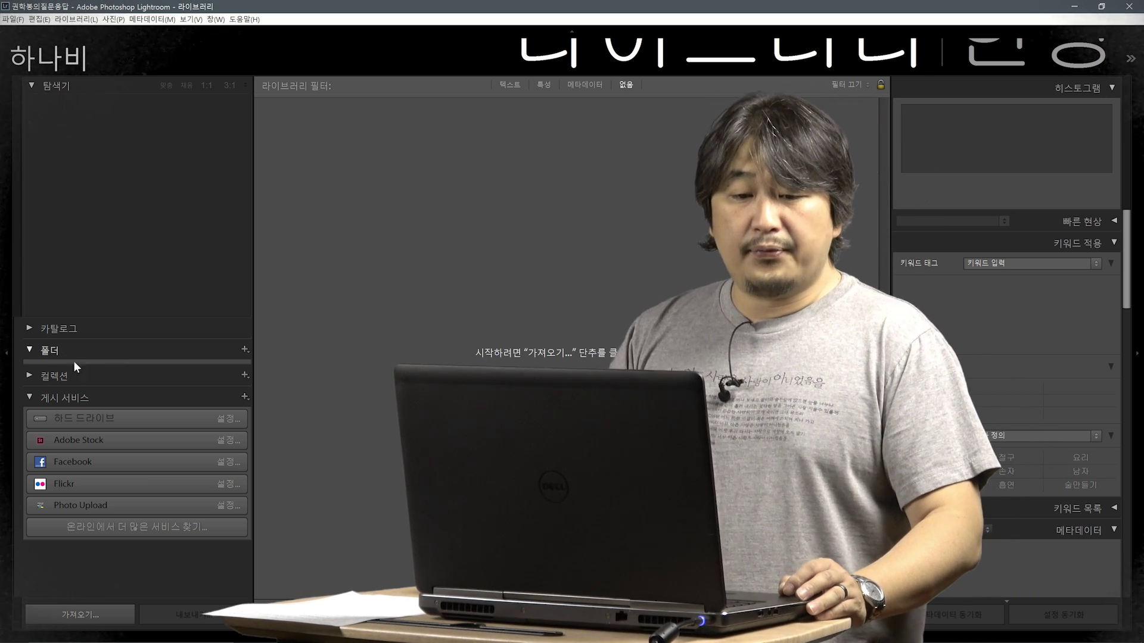
Step: Collapse the Folders section and reapply the custom text identity plate in the Identity Plate Editor
{"action": "left_click", "coordinate": [29, 350]}
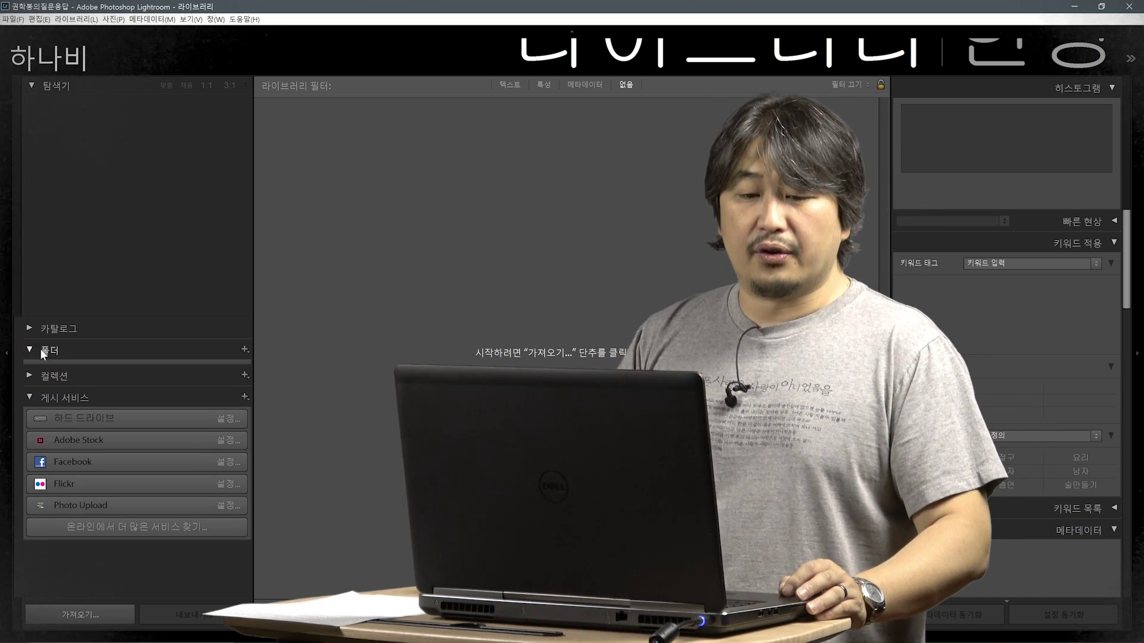
{"action": "right_click", "coordinate": [131, 50]}
{"action": "left_click", "coordinate": [188, 153]}
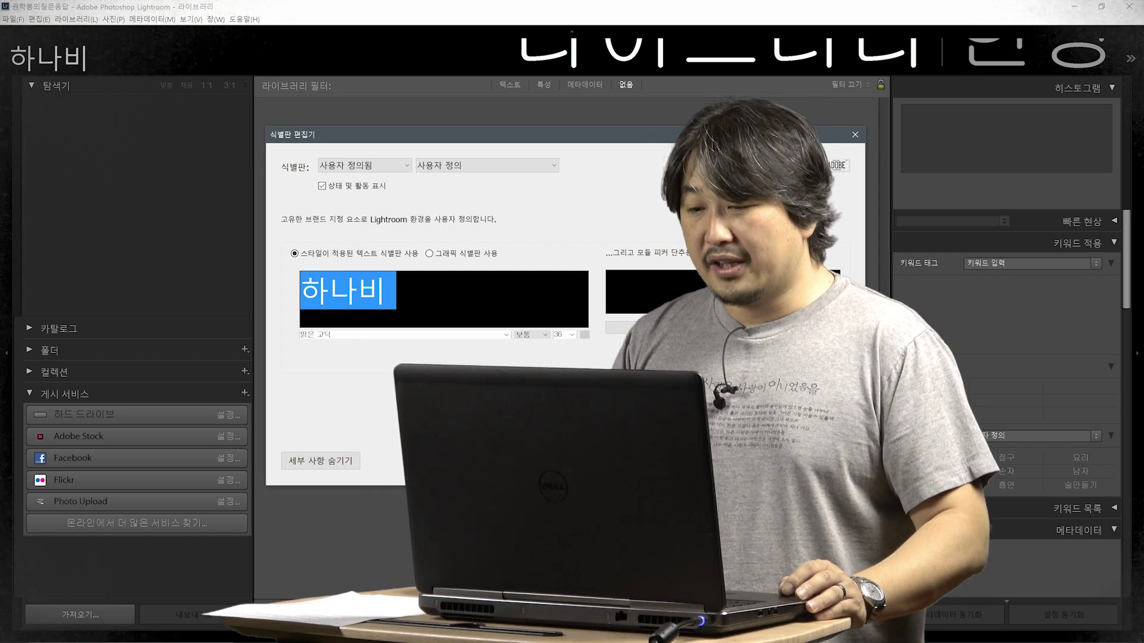
{"action": "left_click", "coordinate": [398, 292]}
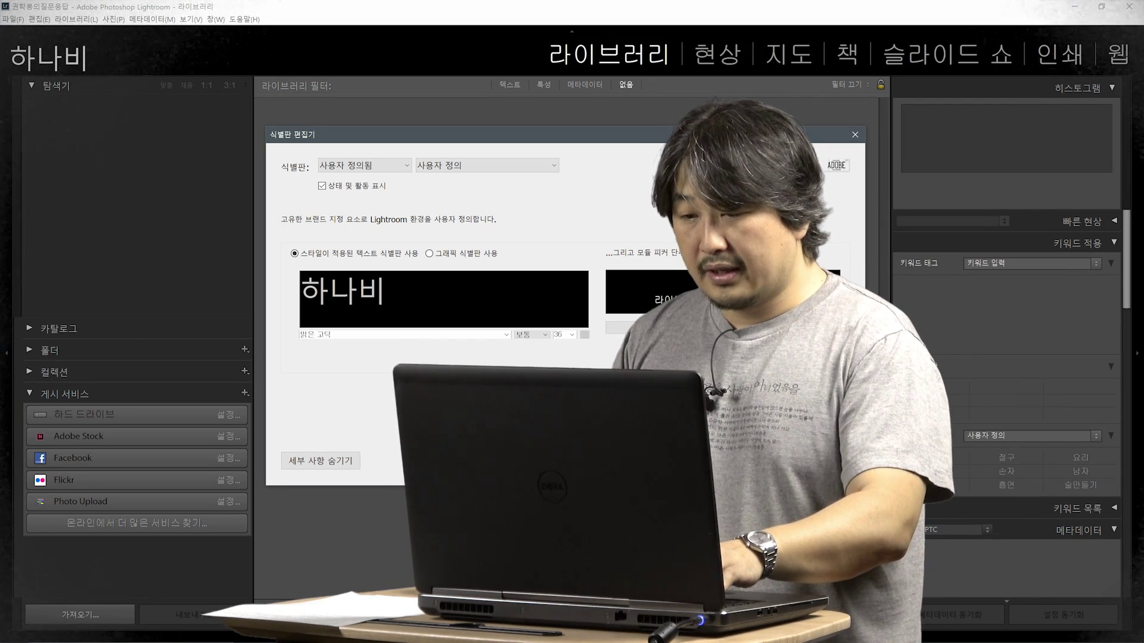
{"action": "key", "text": "Return"}
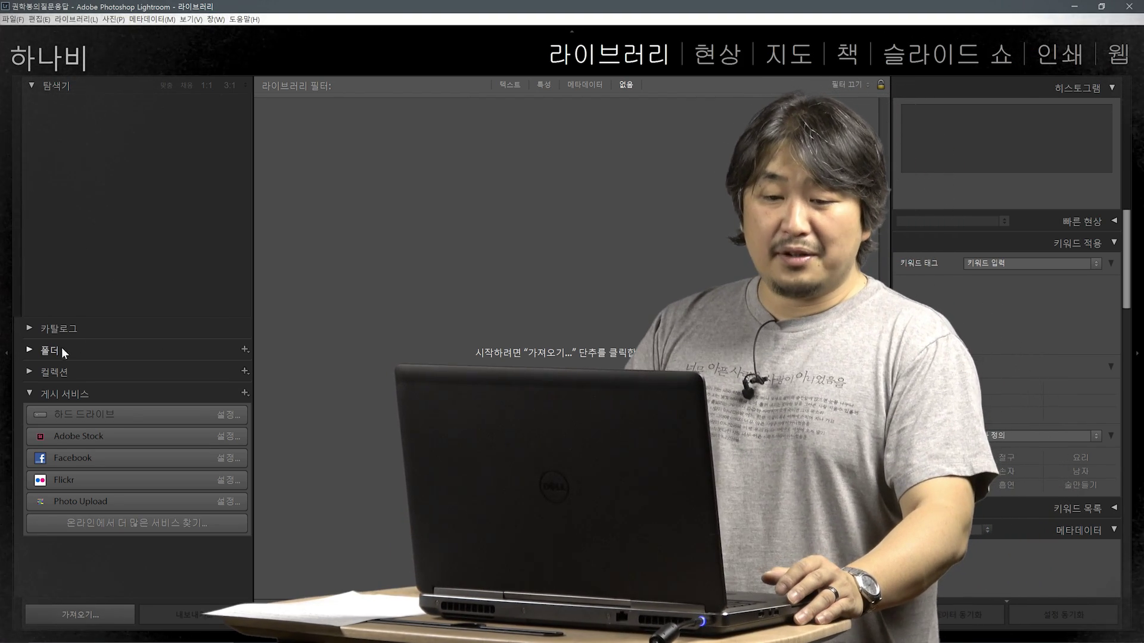
{"action": "left_click", "coordinate": [31, 351]}
{"action": "left_click", "coordinate": [28, 351]}
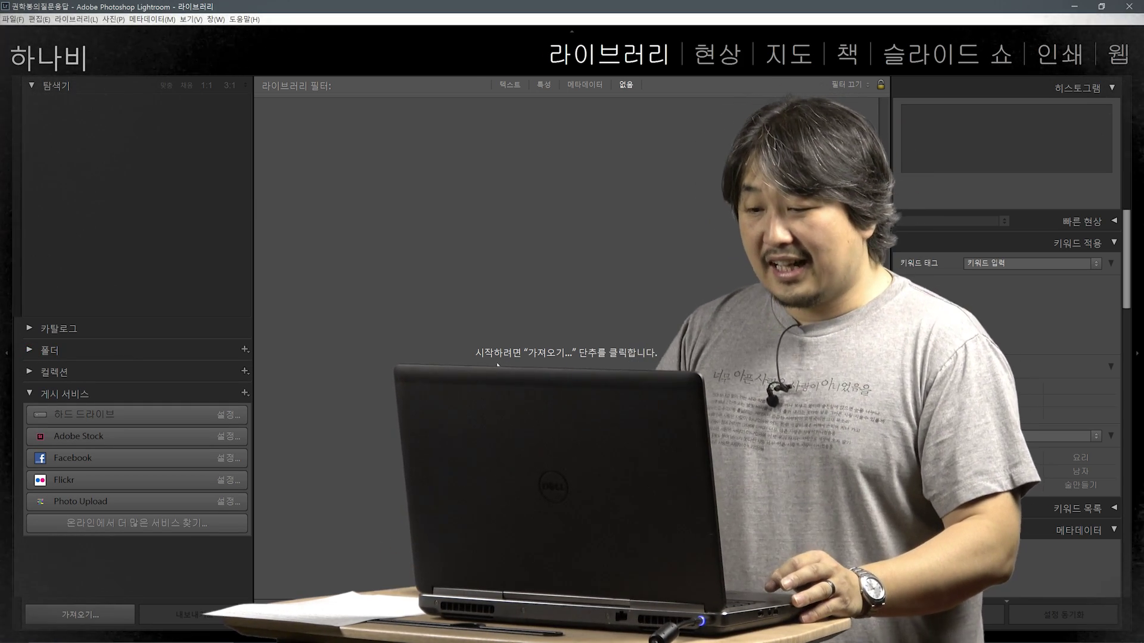
Step: Start a photo import and choose the nested 황금부엉이 folder containing Book1 and Book2 on drive D as the source
{"action": "left_click", "coordinate": [14, 19]}
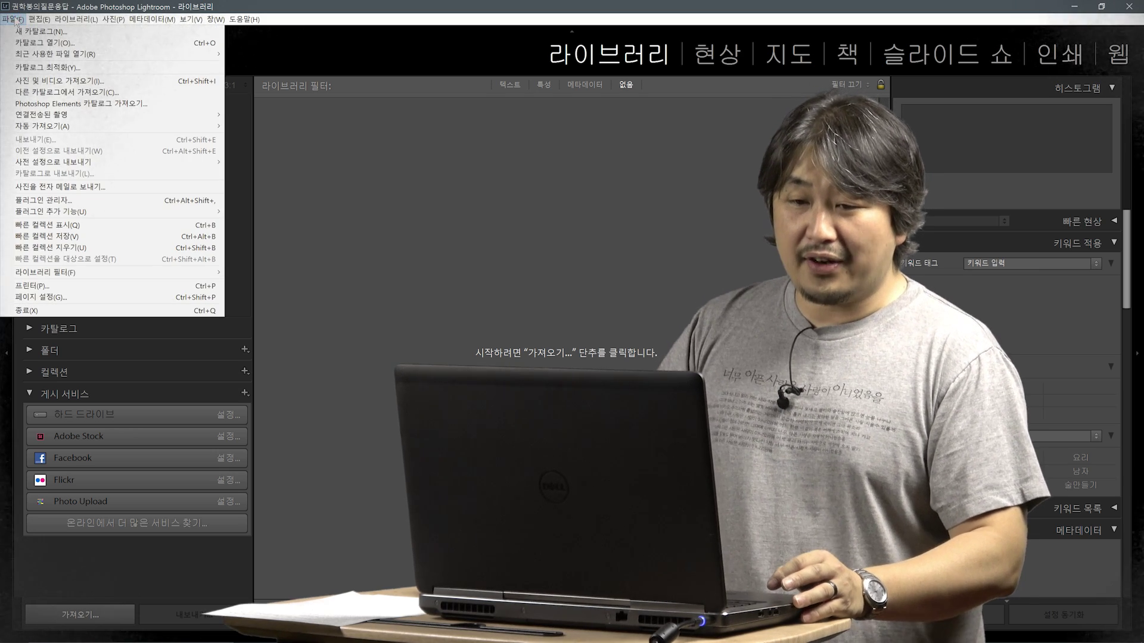
{"action": "left_click", "coordinate": [68, 81]}
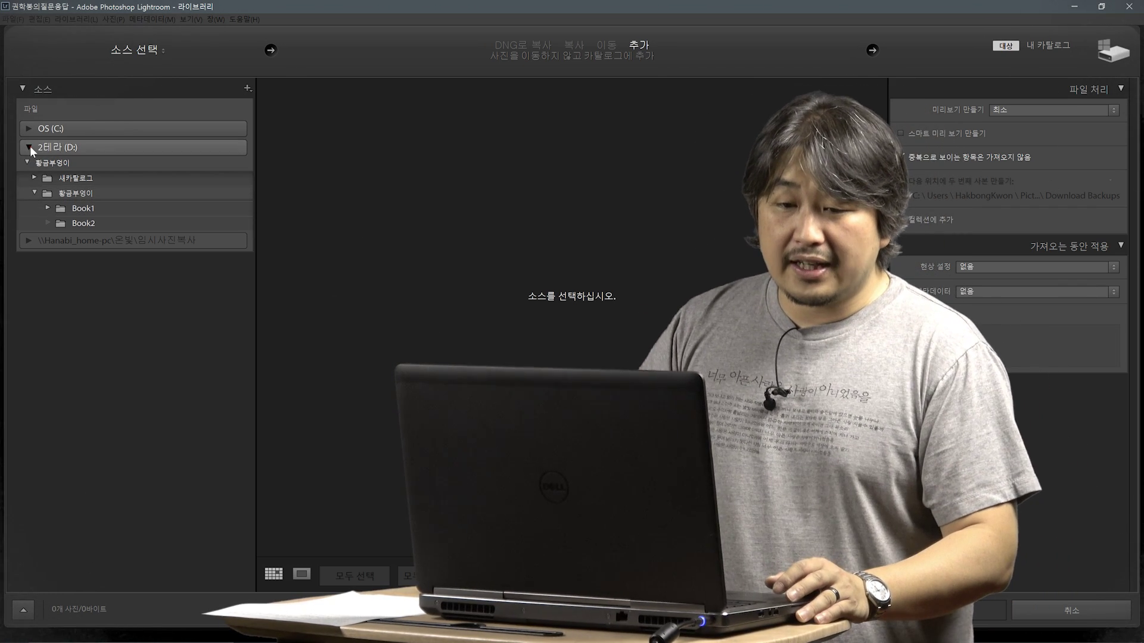
{"action": "left_click", "coordinate": [29, 146]}
{"action": "left_click", "coordinate": [28, 146]}
{"action": "left_click", "coordinate": [47, 165]}
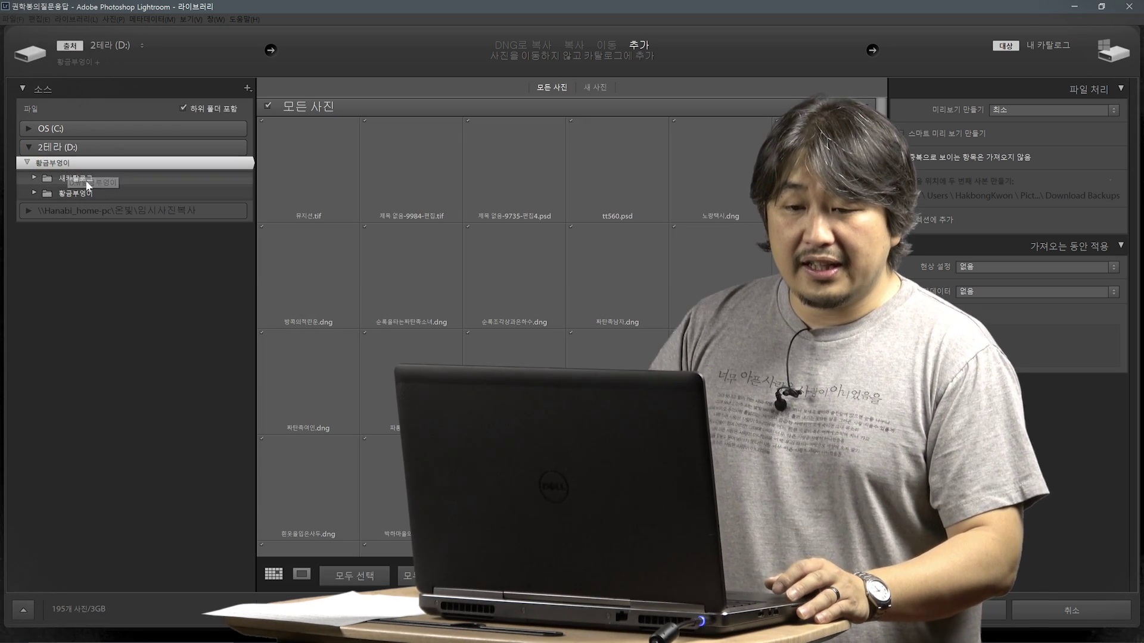
{"action": "left_click", "coordinate": [73, 193]}
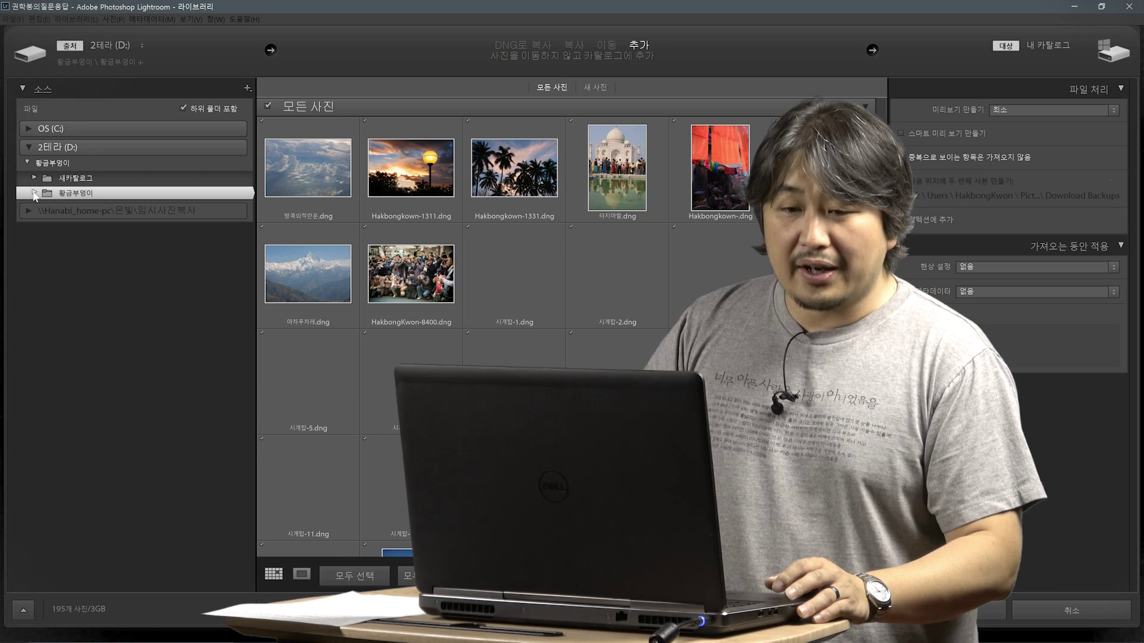
{"action": "left_click", "coordinate": [34, 193]}
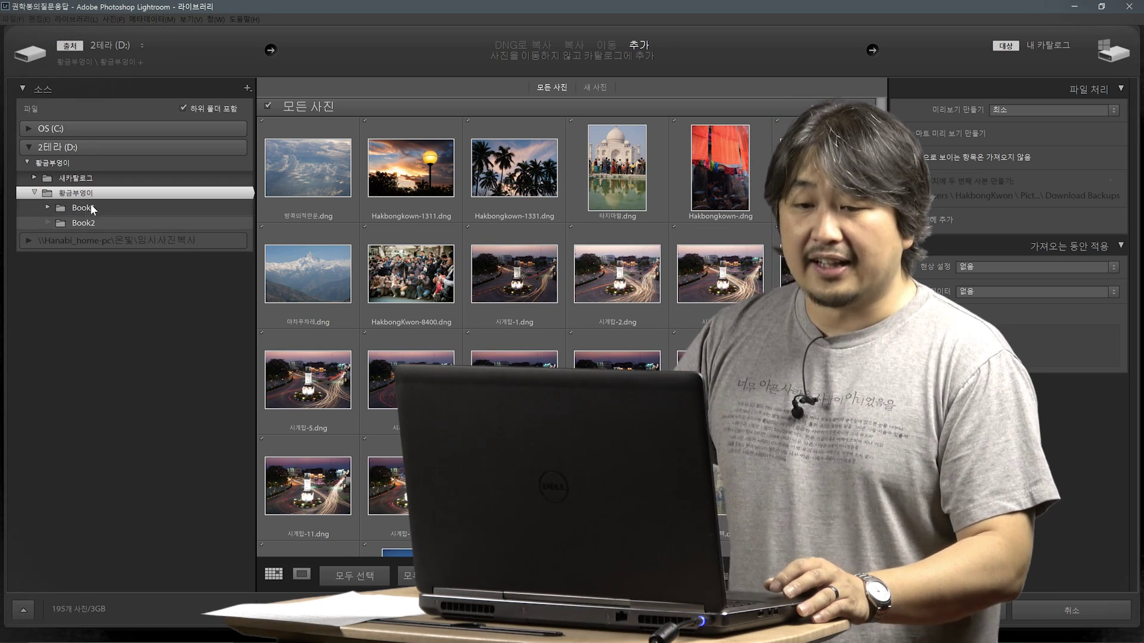
{"action": "left_click", "coordinate": [57, 197]}
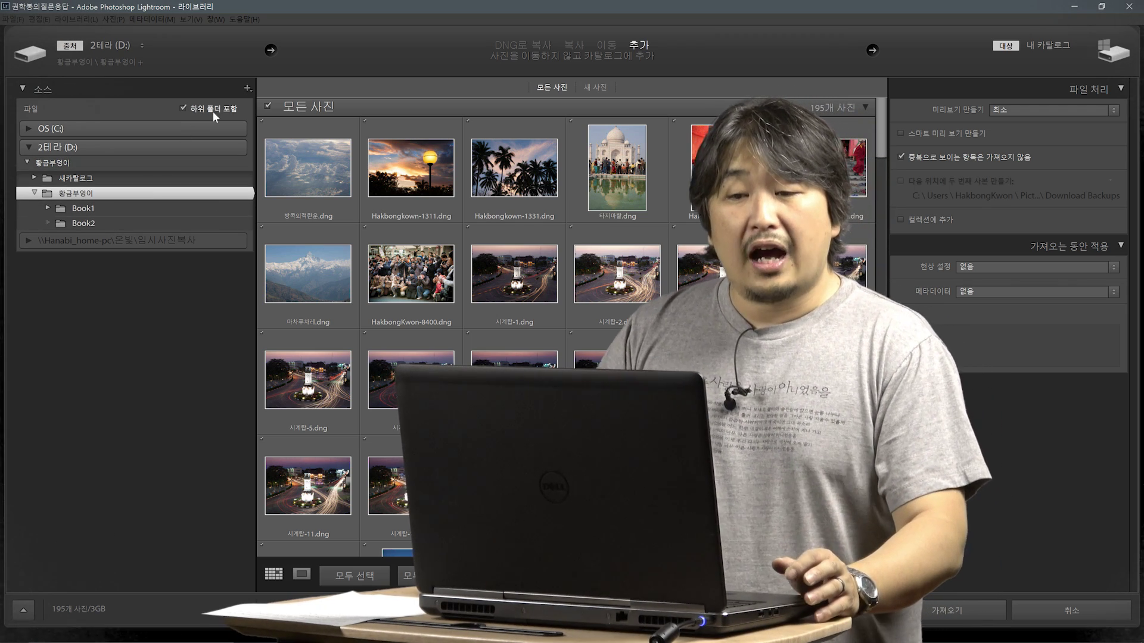
Step: Compare the source photos with and without the include-subfolders option, leaving subfolders included
{"action": "left_click", "coordinate": [195, 108]}
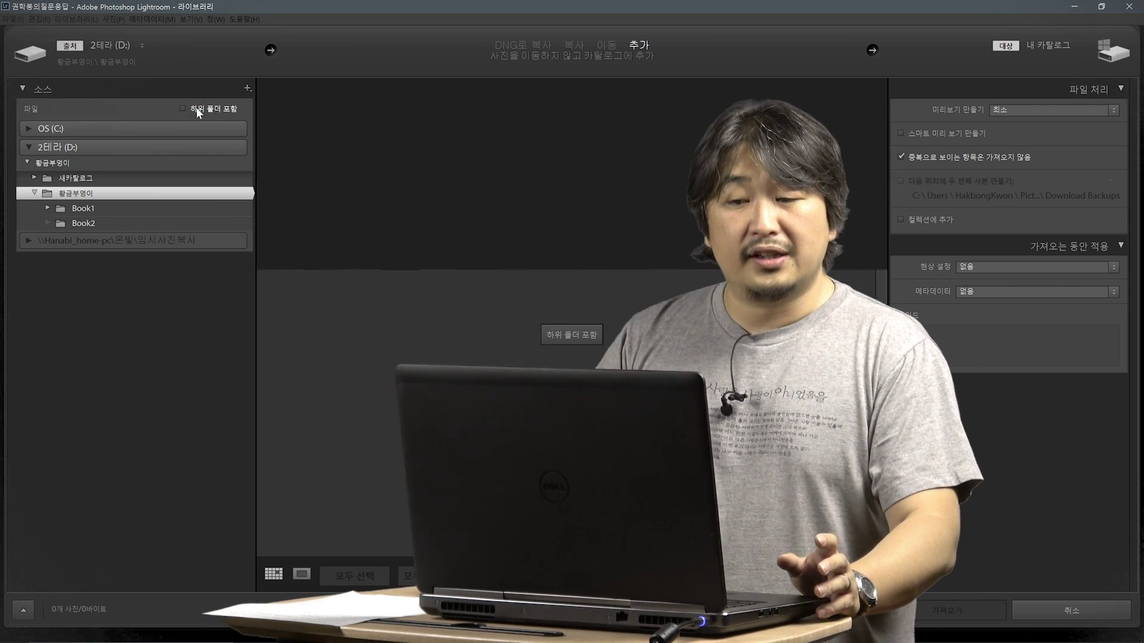
{"action": "left_click", "coordinate": [195, 108]}
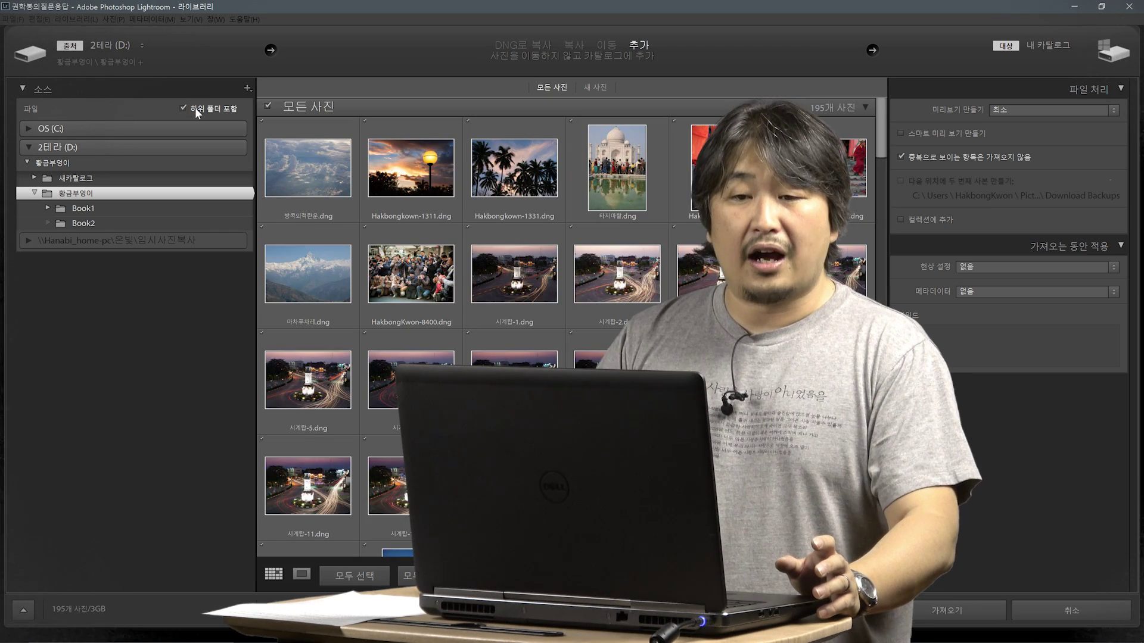
{"action": "left_click", "coordinate": [195, 108]}
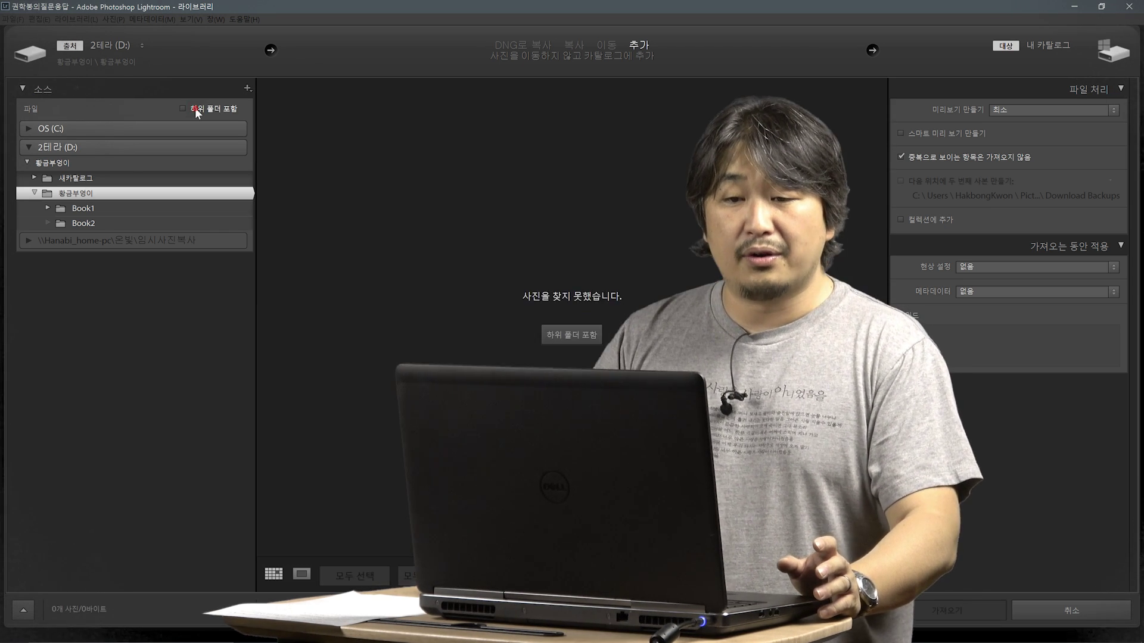
{"action": "left_click", "coordinate": [195, 107]}
Step: Import all photos from the source with the Add method, keeping them in place, and allow address lookup for GPS-tagged photos
{"action": "left_click", "coordinate": [606, 46]}
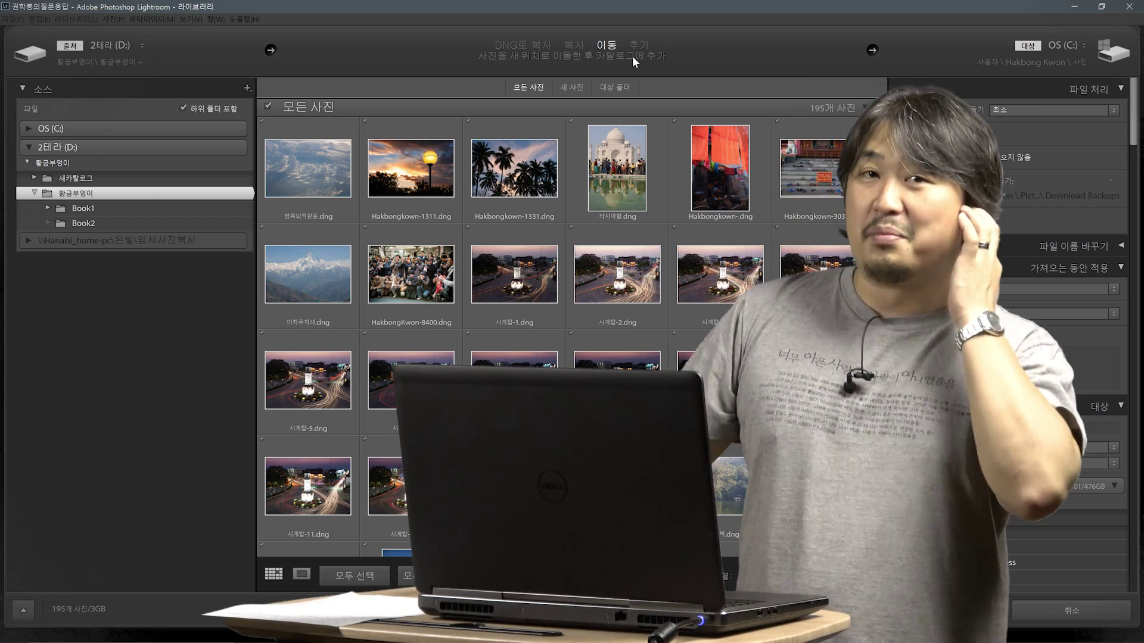
{"action": "left_click", "coordinate": [641, 44]}
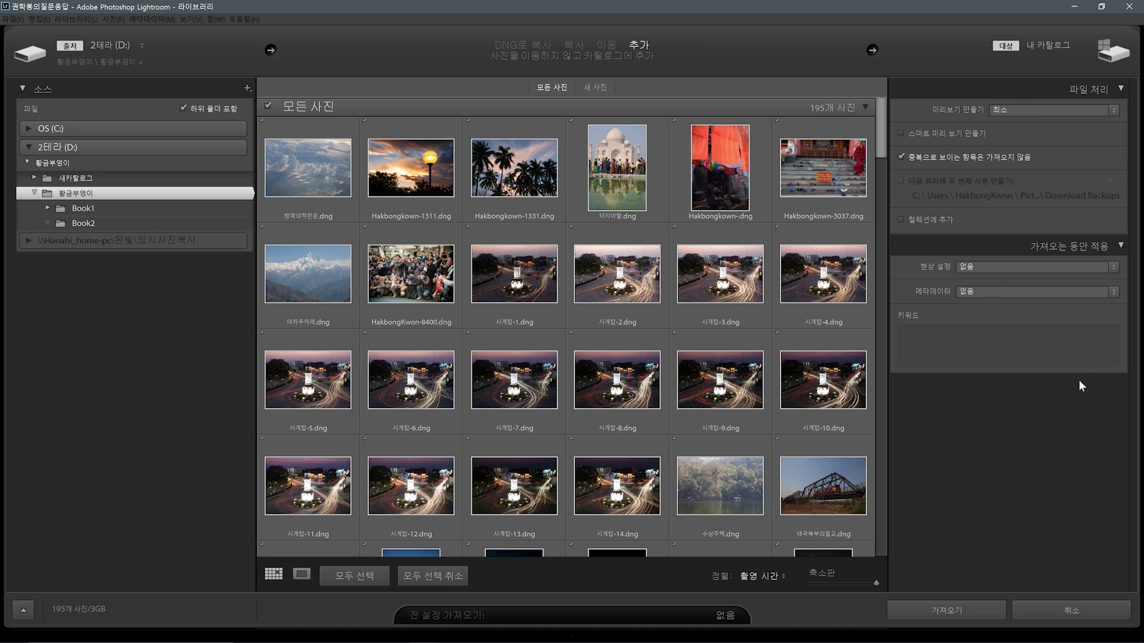
{"action": "left_click", "coordinate": [966, 610]}
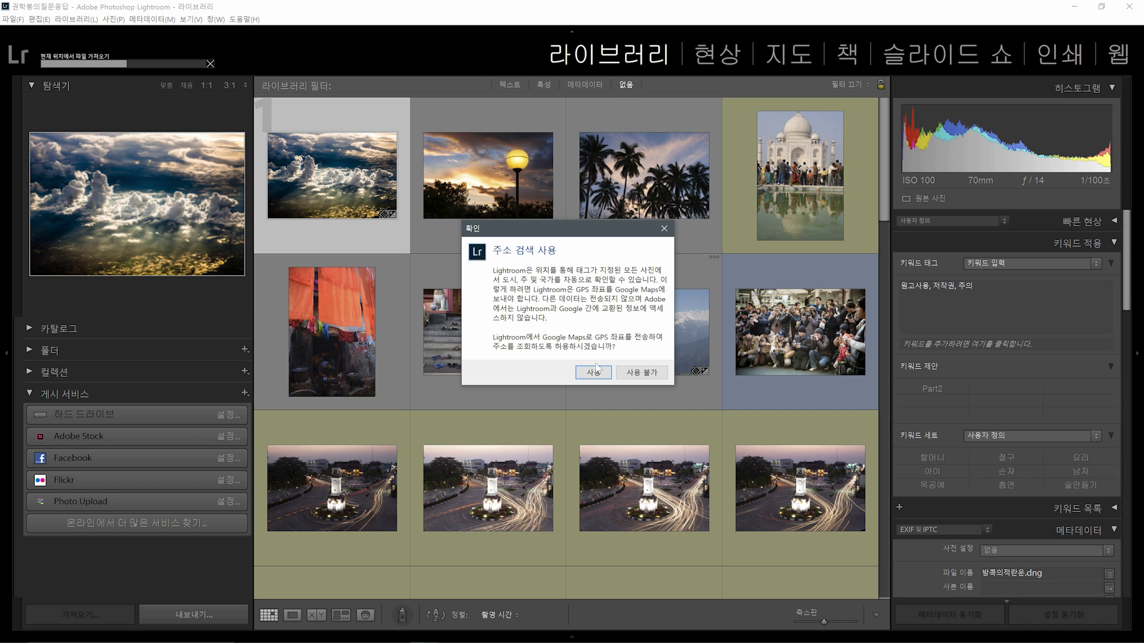
{"action": "left_click", "coordinate": [595, 372]}
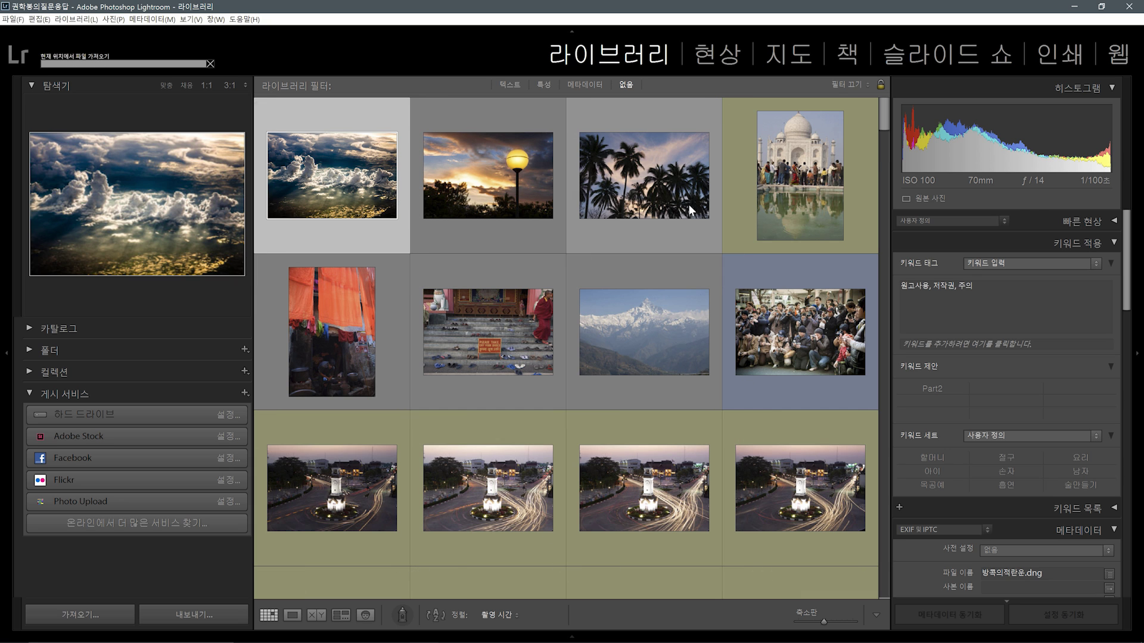
Step: Expand the Folders section and the imported 황금부엉이 folder down to the Part subfolders of Book1
{"action": "scroll", "coordinate": [970, 285], "scroll_direction": "down", "scroll_amount": 5}
{"action": "scroll", "coordinate": [971, 285], "scroll_direction": "down", "scroll_amount": 10}
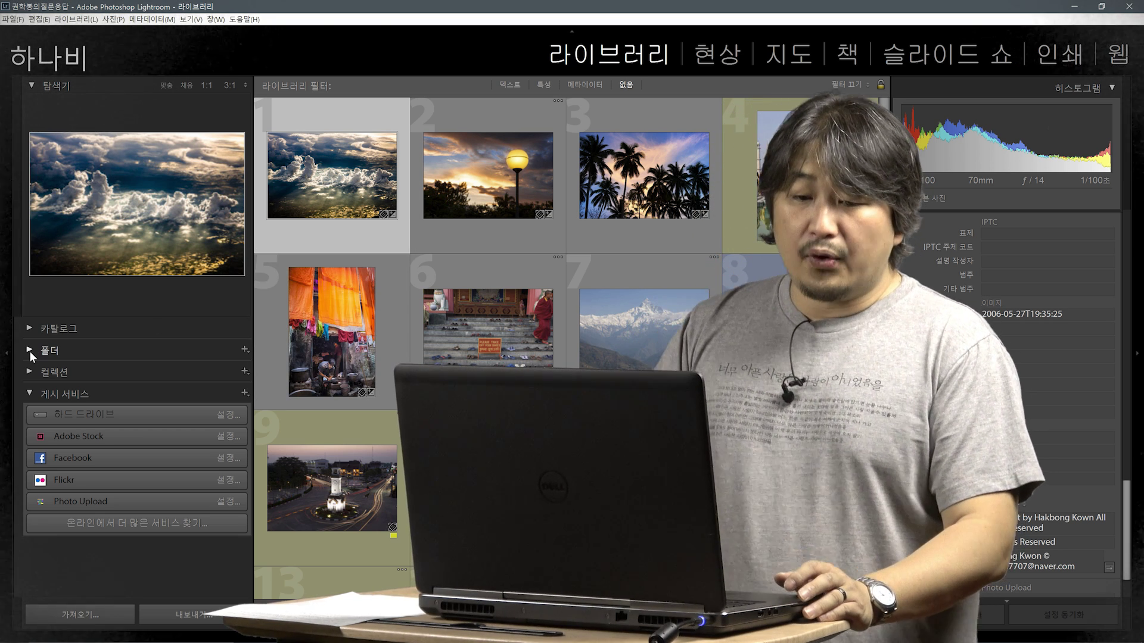
{"action": "left_click", "coordinate": [28, 350]}
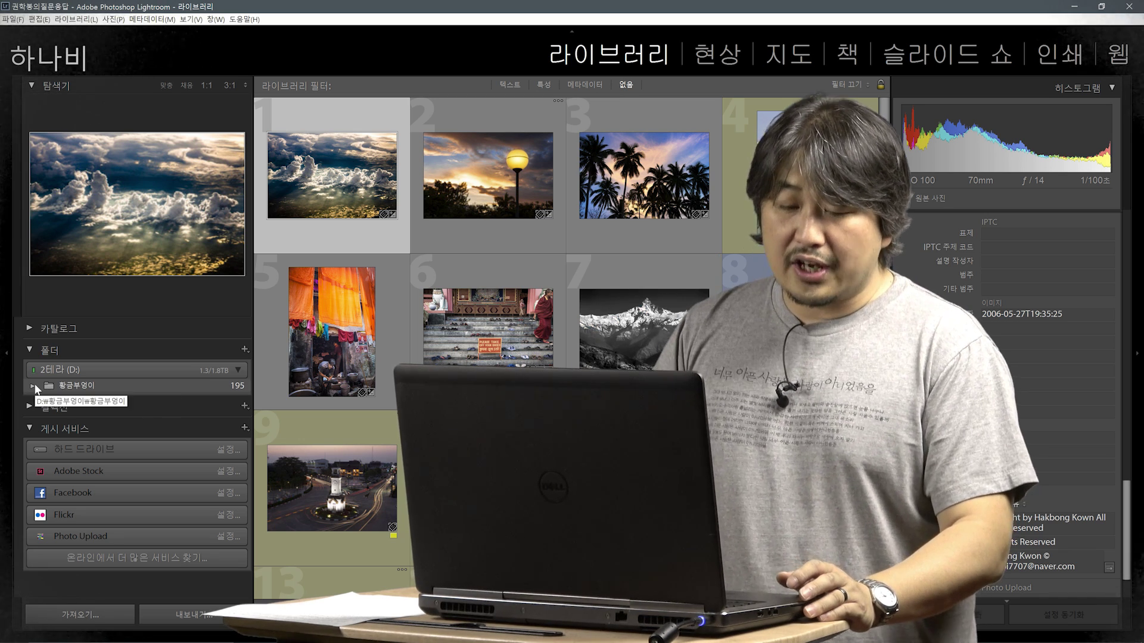
{"action": "left_click", "coordinate": [33, 386]}
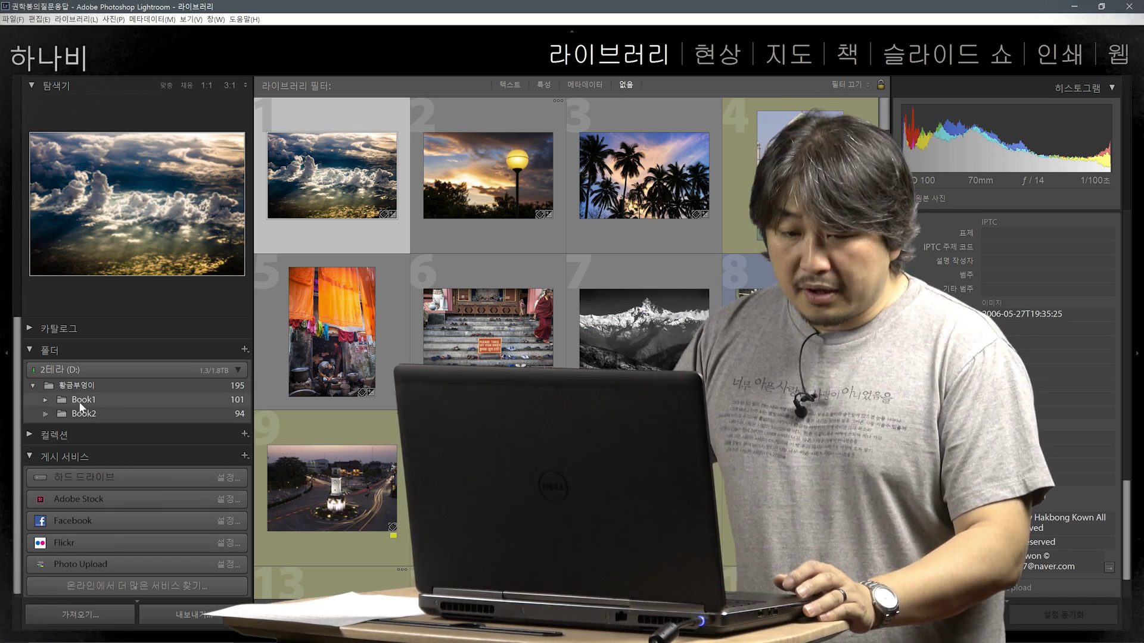
{"action": "left_click", "coordinate": [46, 400]}
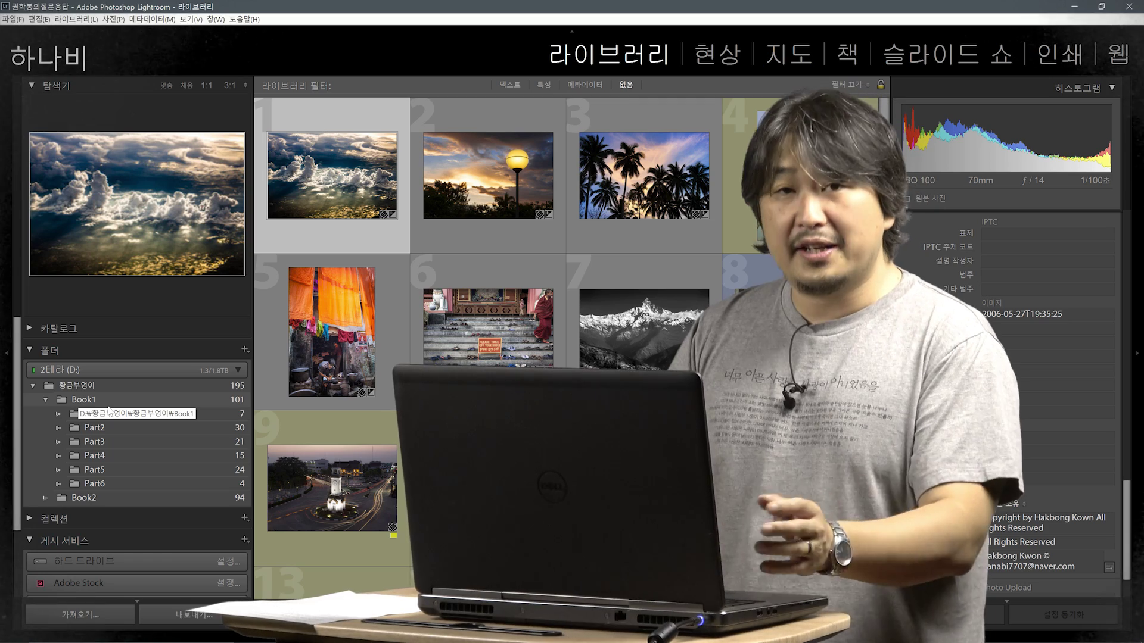
Step: Rename the Part1 folder inside Book1 as "Part1 첫번째장"
{"action": "left_click", "coordinate": [112, 415]}
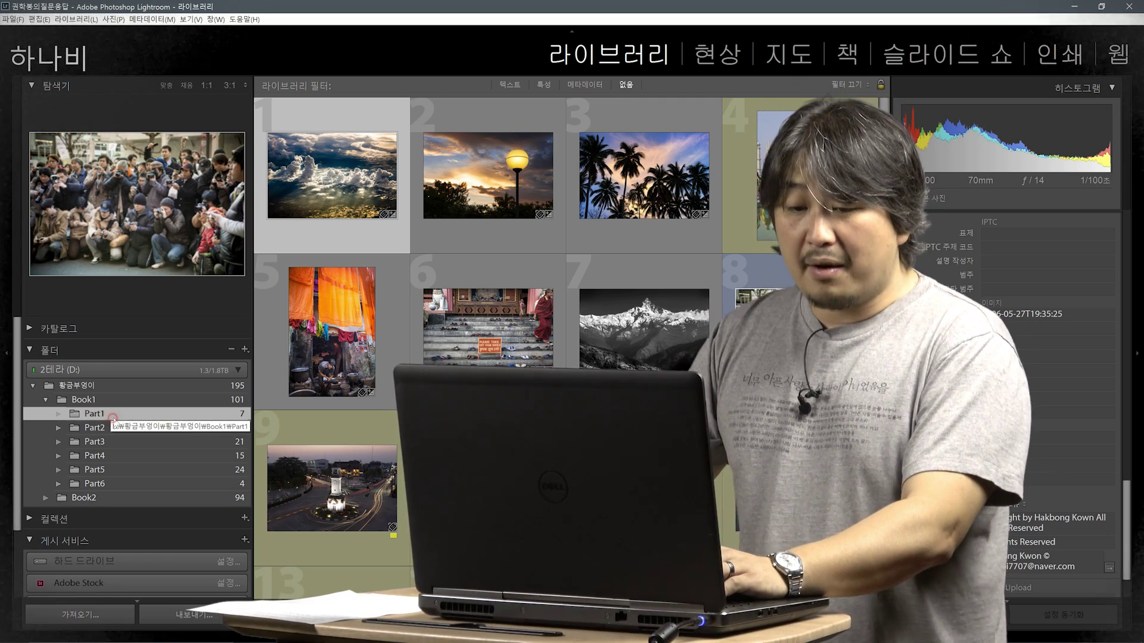
{"action": "right_click", "coordinate": [117, 422]}
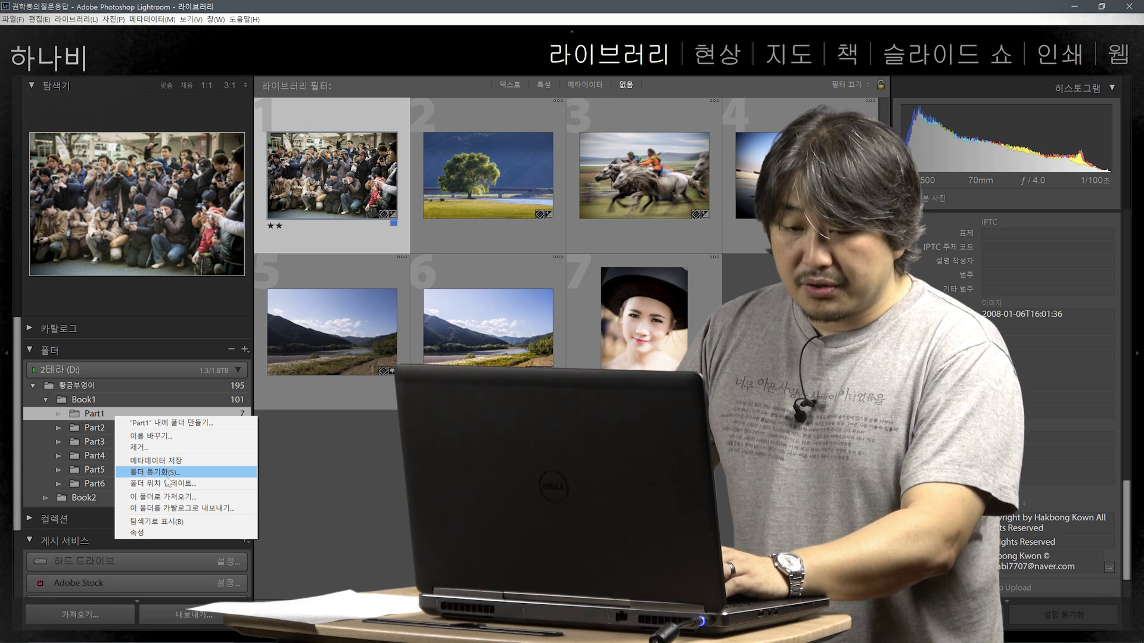
{"action": "left_click", "coordinate": [187, 438]}
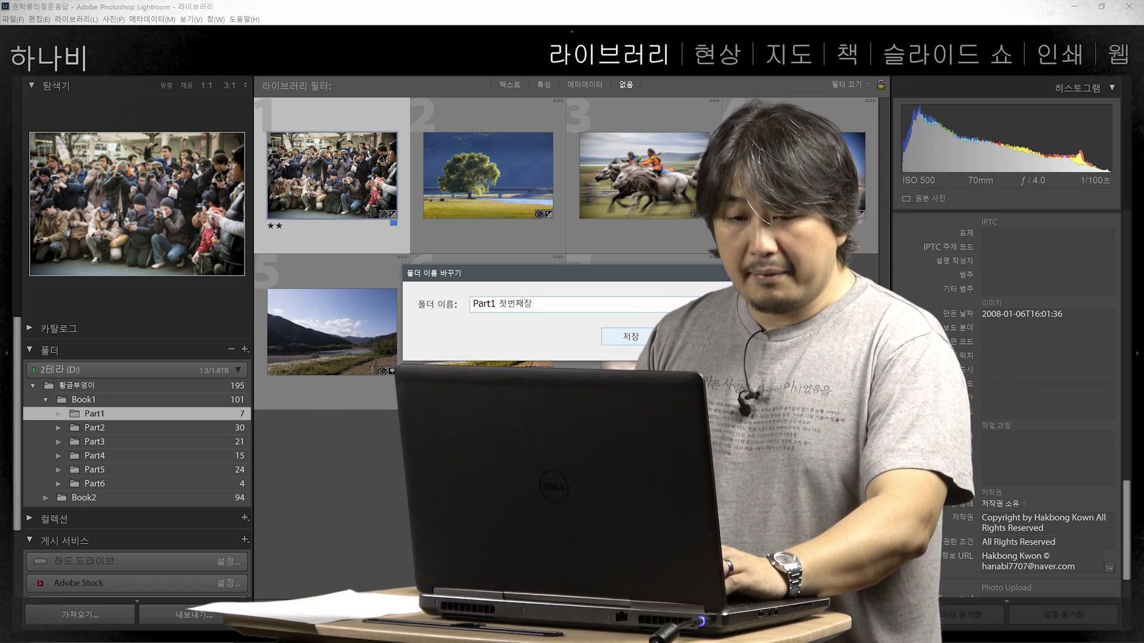
{"action": "type", "text": "첫번째장"}
{"action": "key", "text": "Return"}
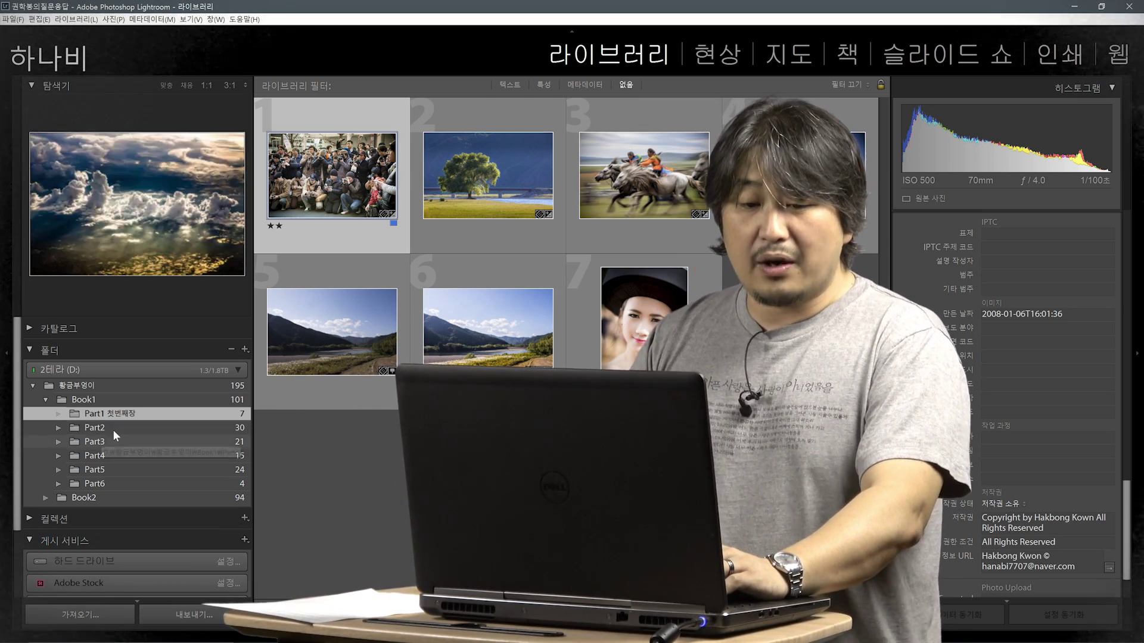
Step: Reveal the renamed Part1 folder in the file explorer to check its name on disk, and close the explorer window
{"action": "left_click", "coordinate": [112, 428]}
{"action": "left_click", "coordinate": [125, 416]}
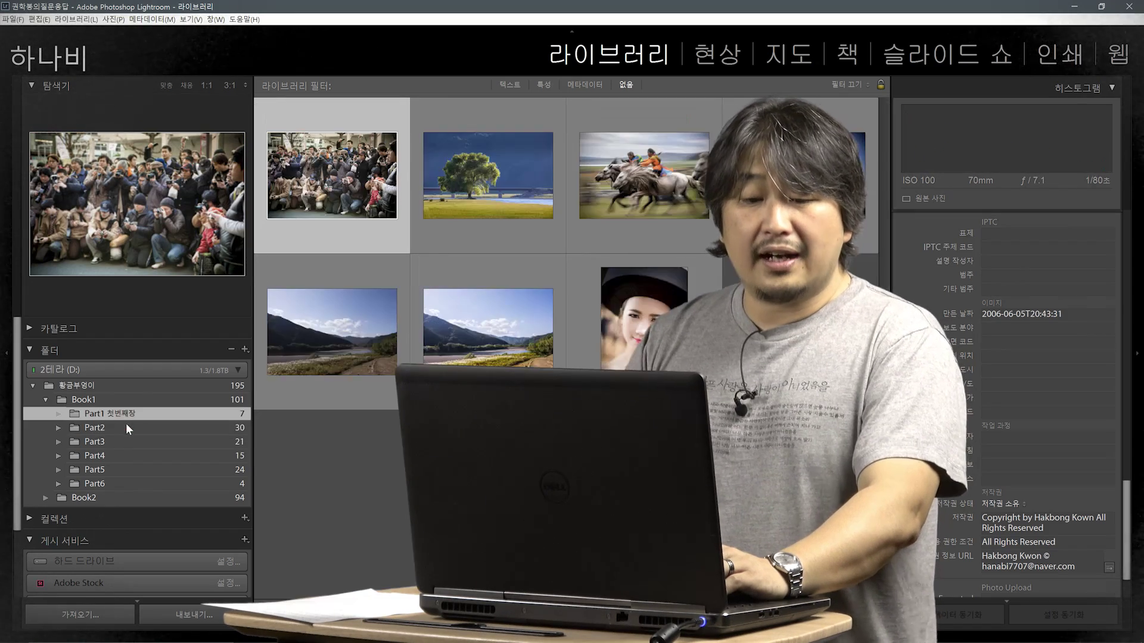
{"action": "left_click", "coordinate": [126, 423]}
{"action": "left_click", "coordinate": [130, 415]}
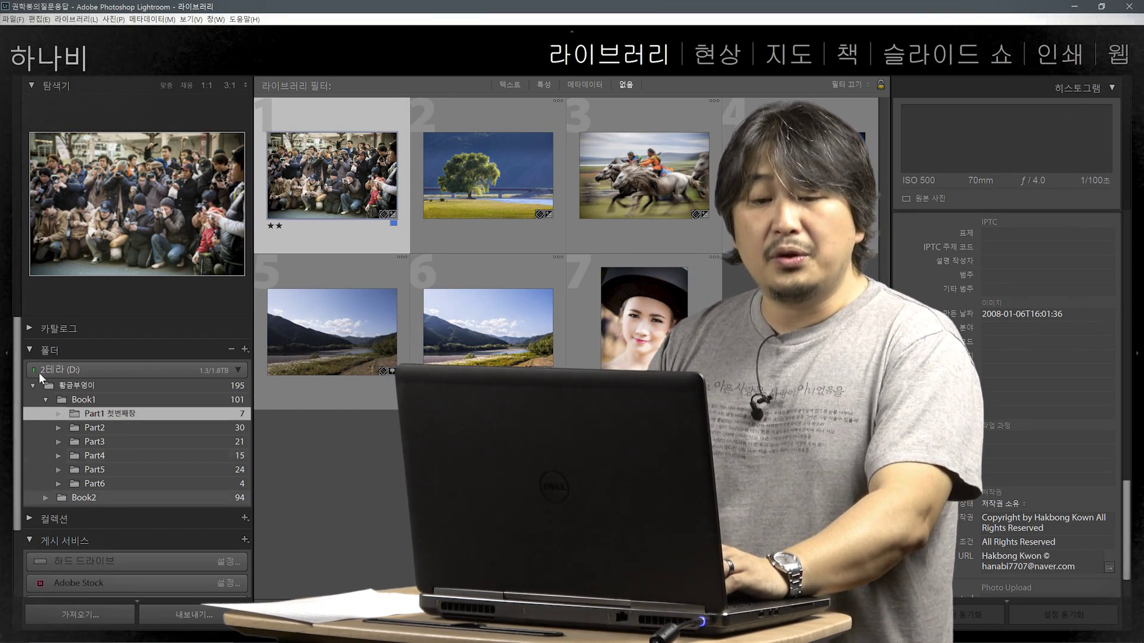
{"action": "right_click", "coordinate": [155, 416]}
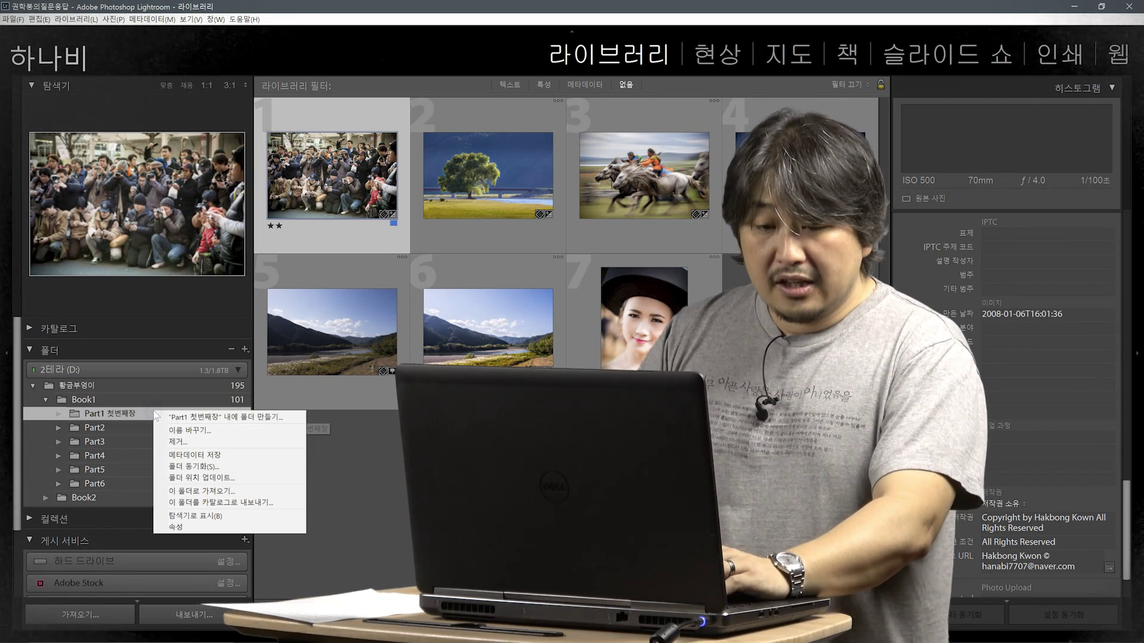
{"action": "left_click", "coordinate": [201, 517]}
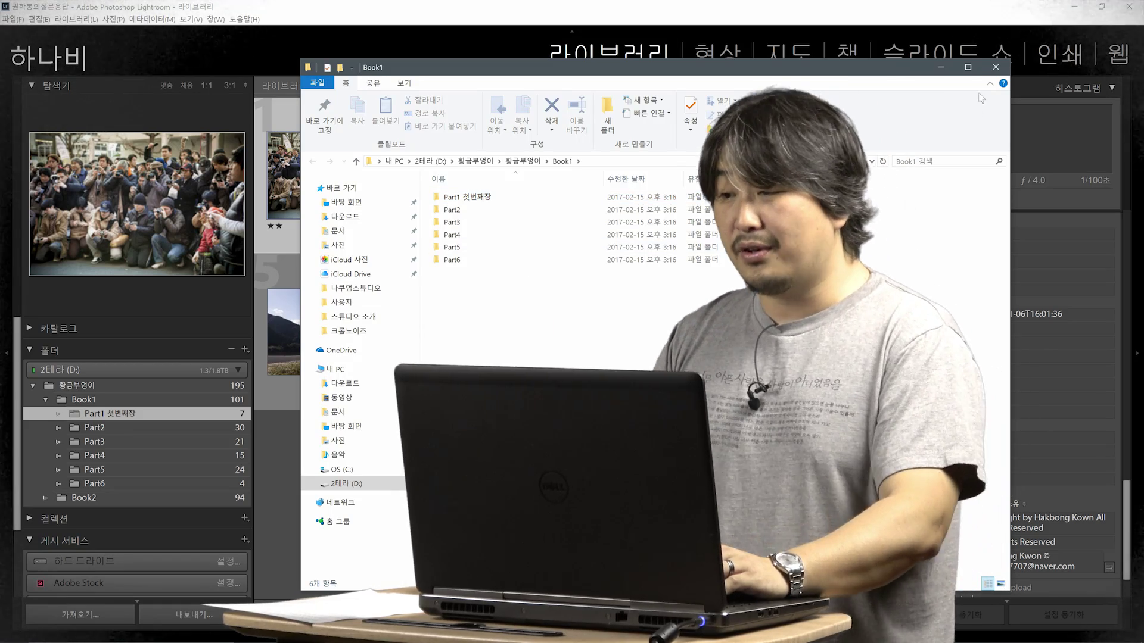
{"action": "left_click", "coordinate": [995, 67]}
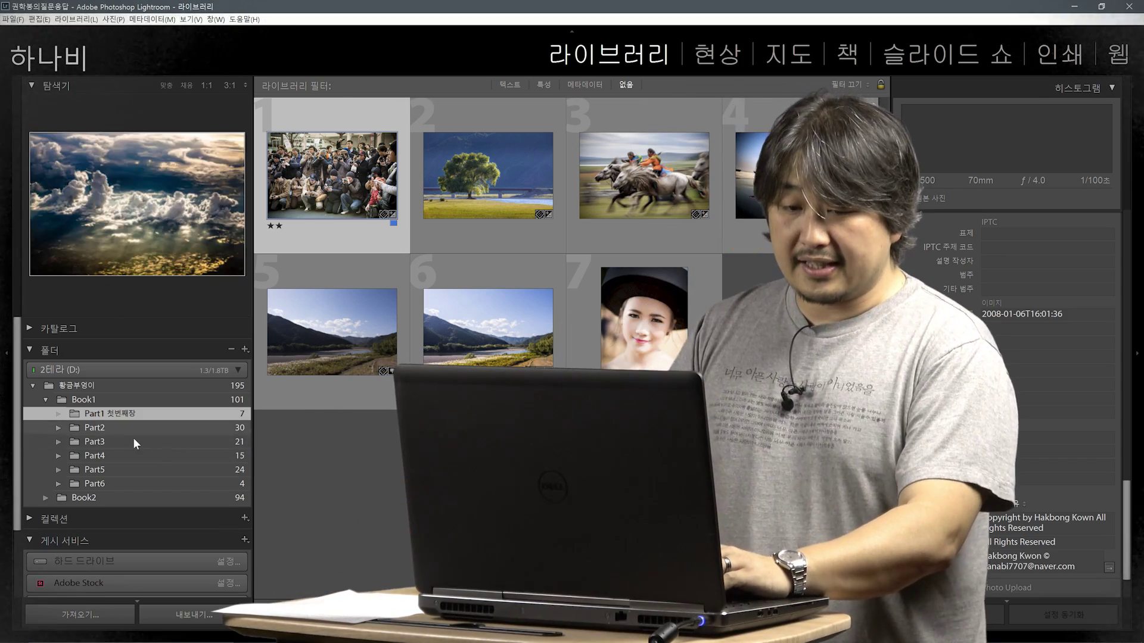
Step: Show all Book1 photos, view them one by one in Loupe view up to the railway bridge photo, and return to the grid
{"action": "left_click", "coordinate": [89, 400]}
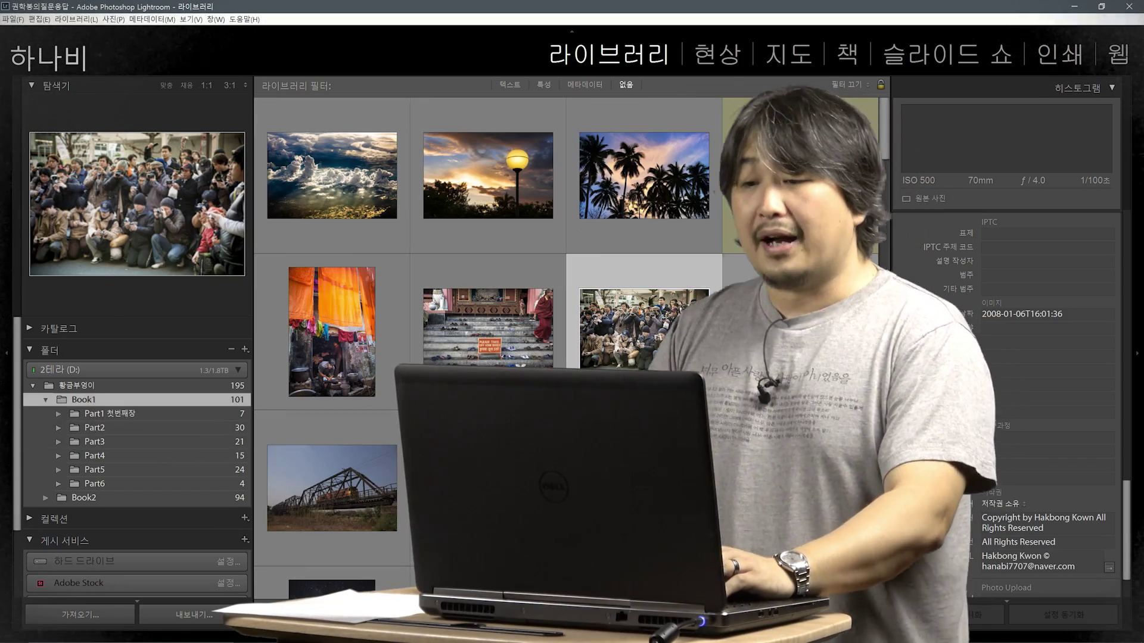
{"action": "key", "text": "j"}
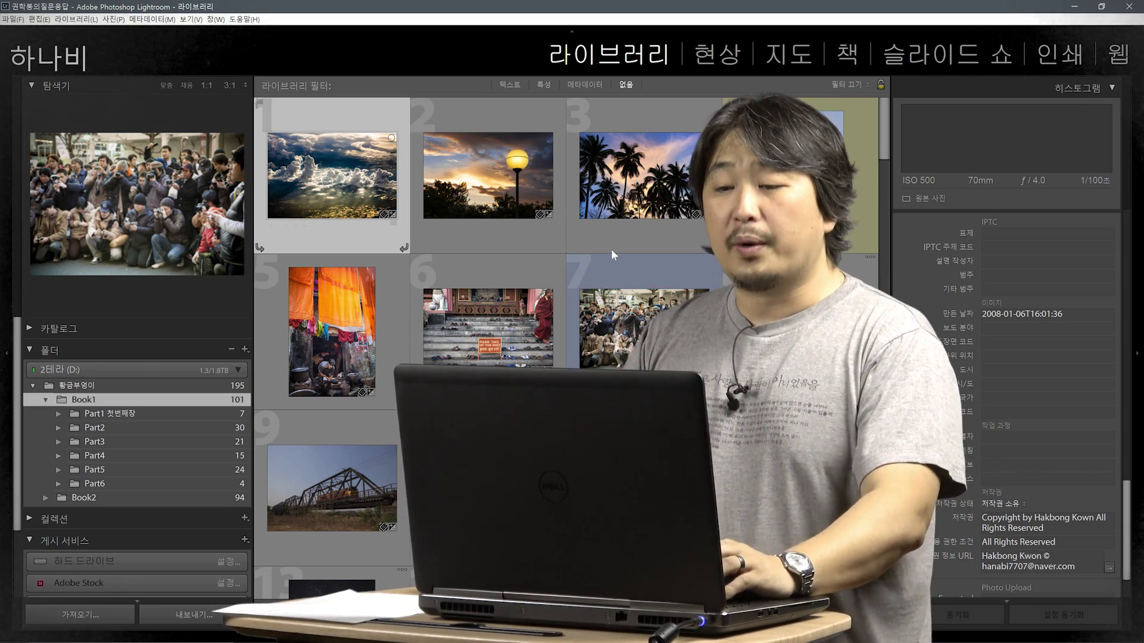
{"action": "key", "text": "e"}
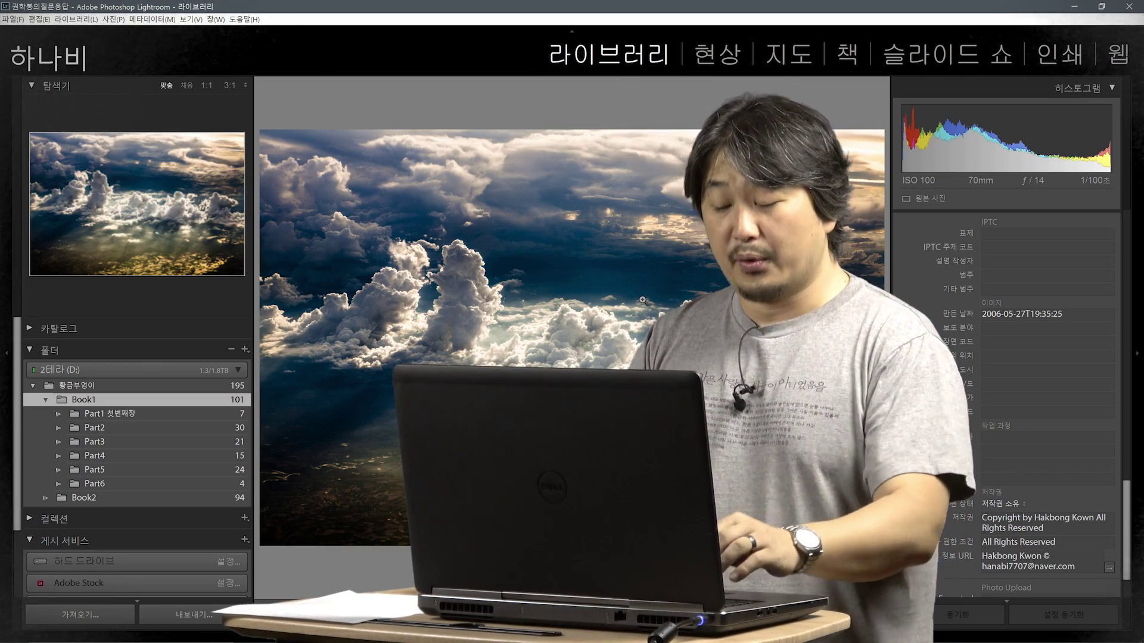
{"action": "key", "text": "Right"}
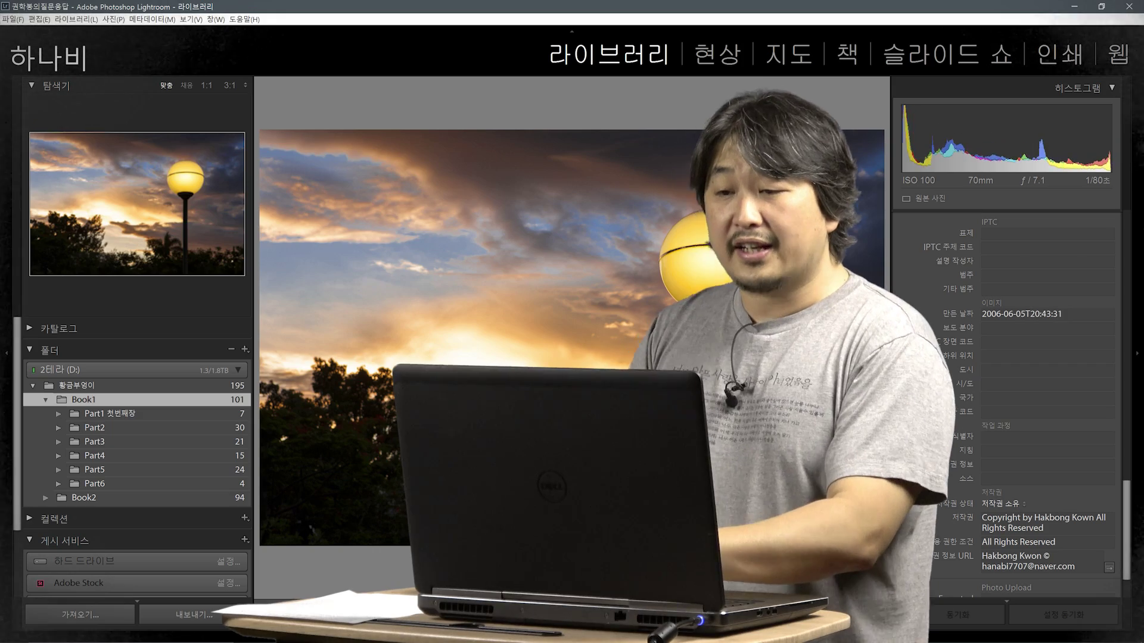
{"action": "key", "text": "Right"}
{"action": "key", "text": "Right"}
{"action": "key", "text": "Right"}
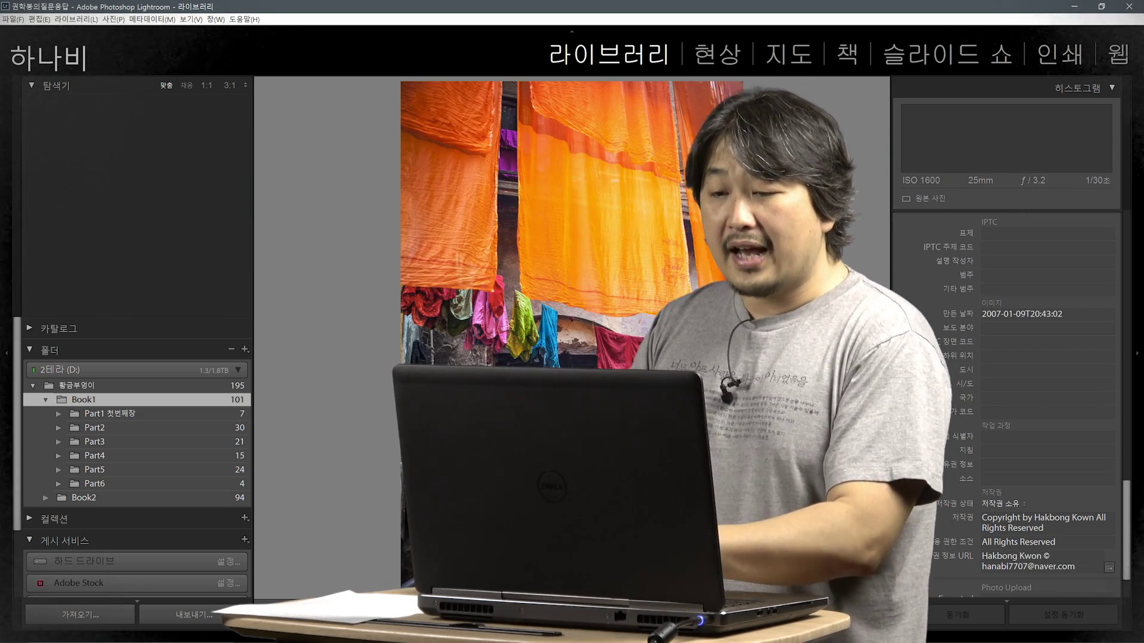
{"action": "key", "text": "Right"}
{"action": "key", "text": "Right"}
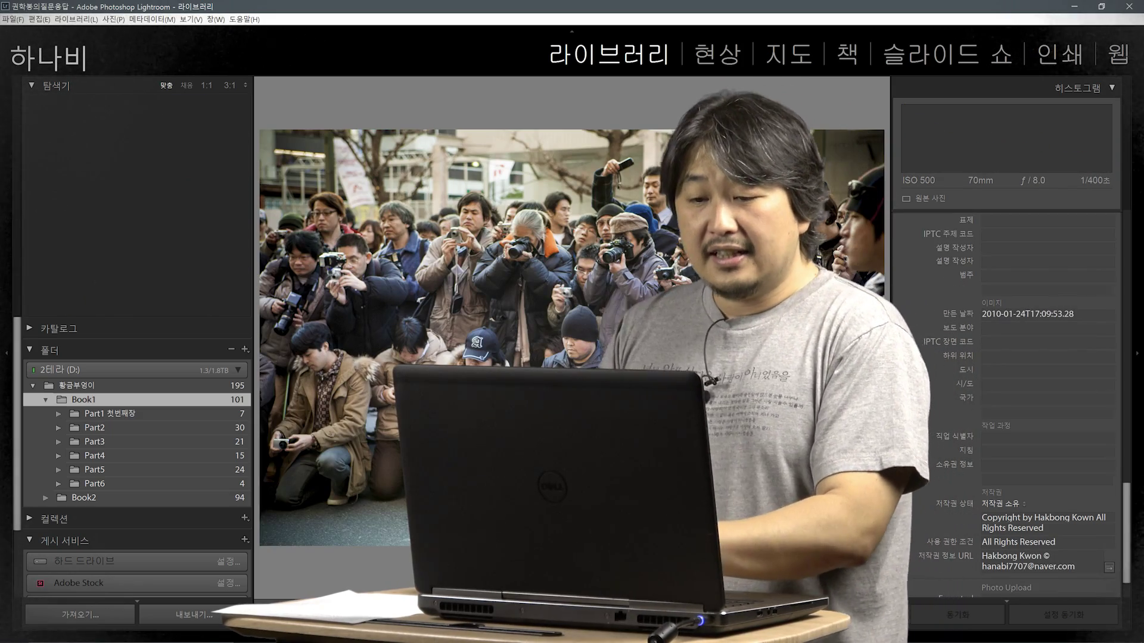
{"action": "key", "text": "Right"}
{"action": "key", "text": "Right"}
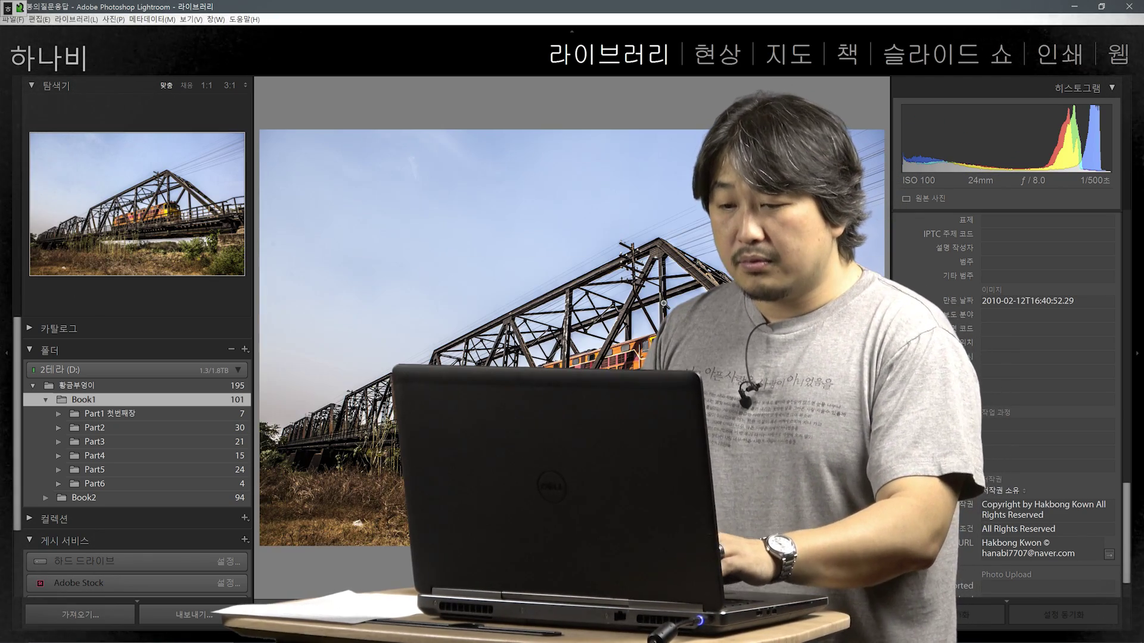
{"action": "key", "text": "g"}
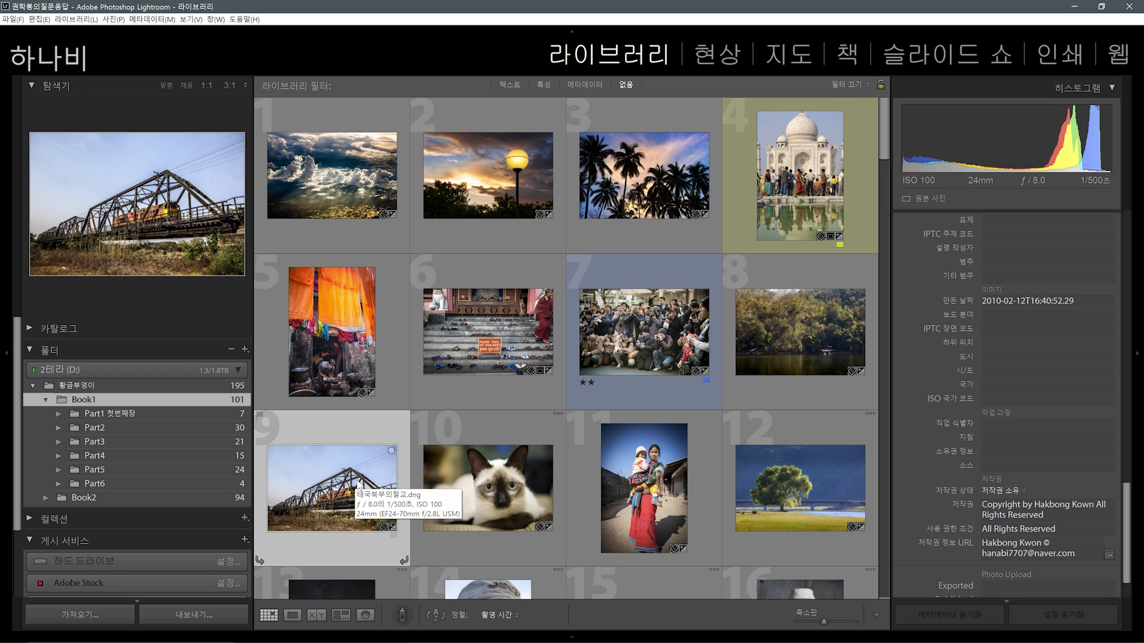
Step: Flag six Book1 photos as picks: railway bridge, woman with baby, galloping horses, green taxi, four people seated on coal, and the first guitarist photo
{"action": "key", "text": "p"}
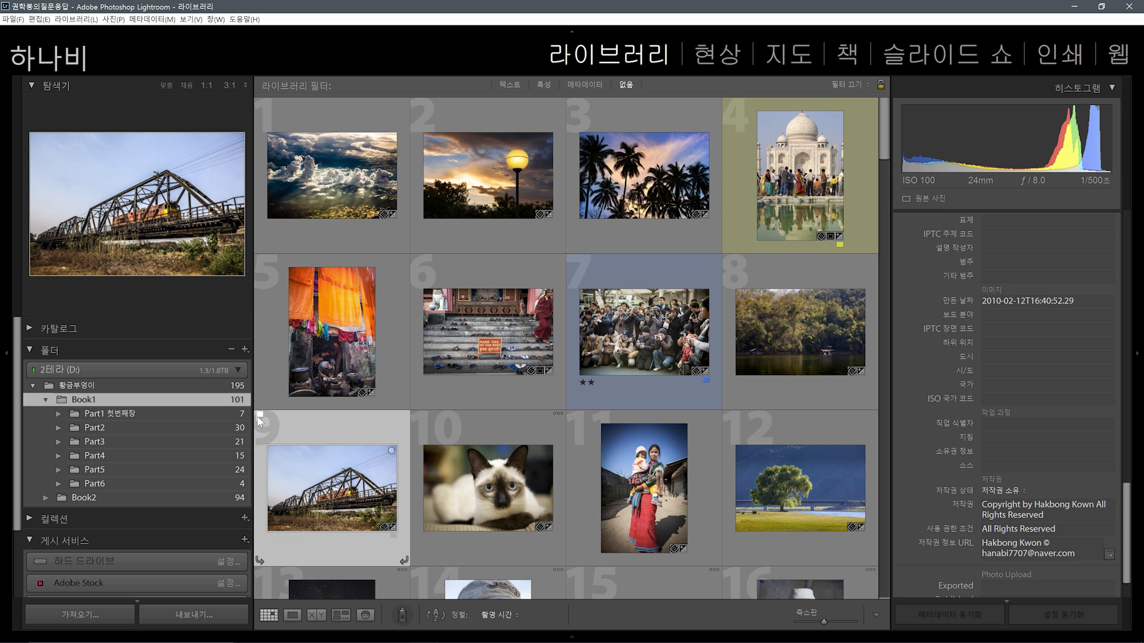
{"action": "scroll", "coordinate": [293, 443], "scroll_direction": "down", "scroll_amount": 2}
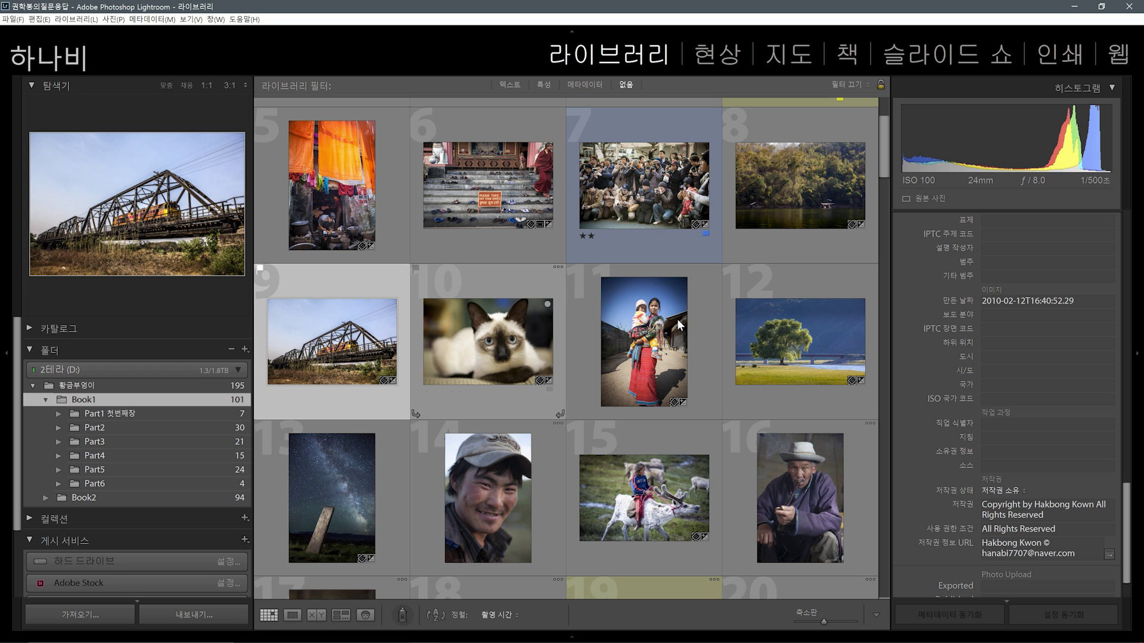
{"action": "left_click", "coordinate": [693, 330]}
{"action": "key", "text": "p"}
{"action": "scroll", "coordinate": [694, 331], "scroll_direction": "down", "scroll_amount": 2}
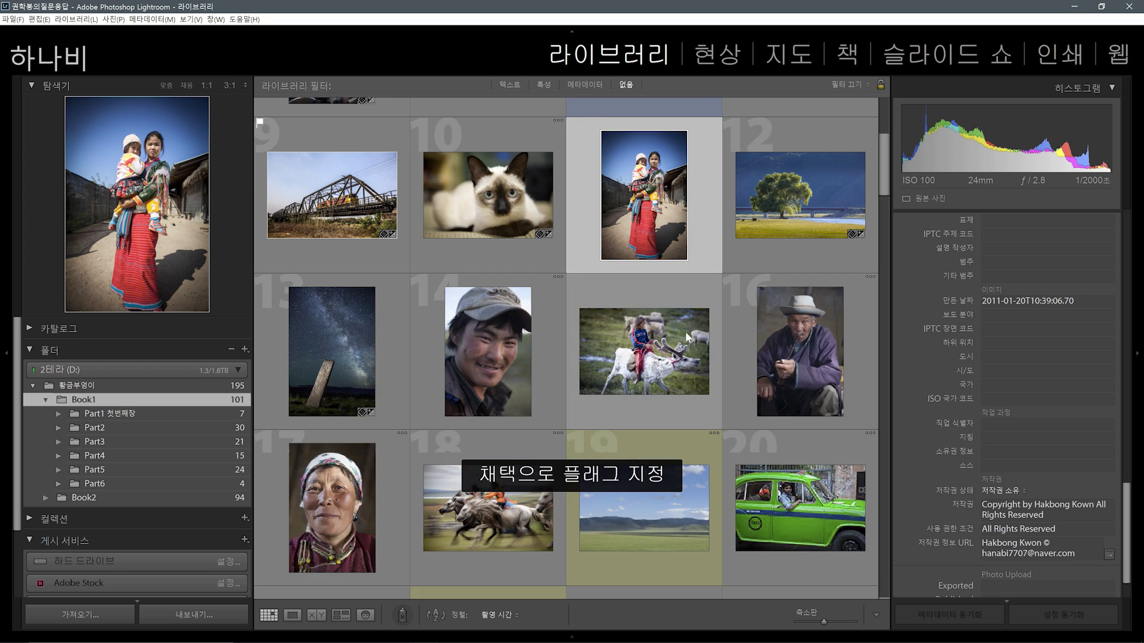
{"action": "scroll", "coordinate": [655, 333], "scroll_direction": "down", "scroll_amount": 2}
{"action": "left_click", "coordinate": [495, 338]}
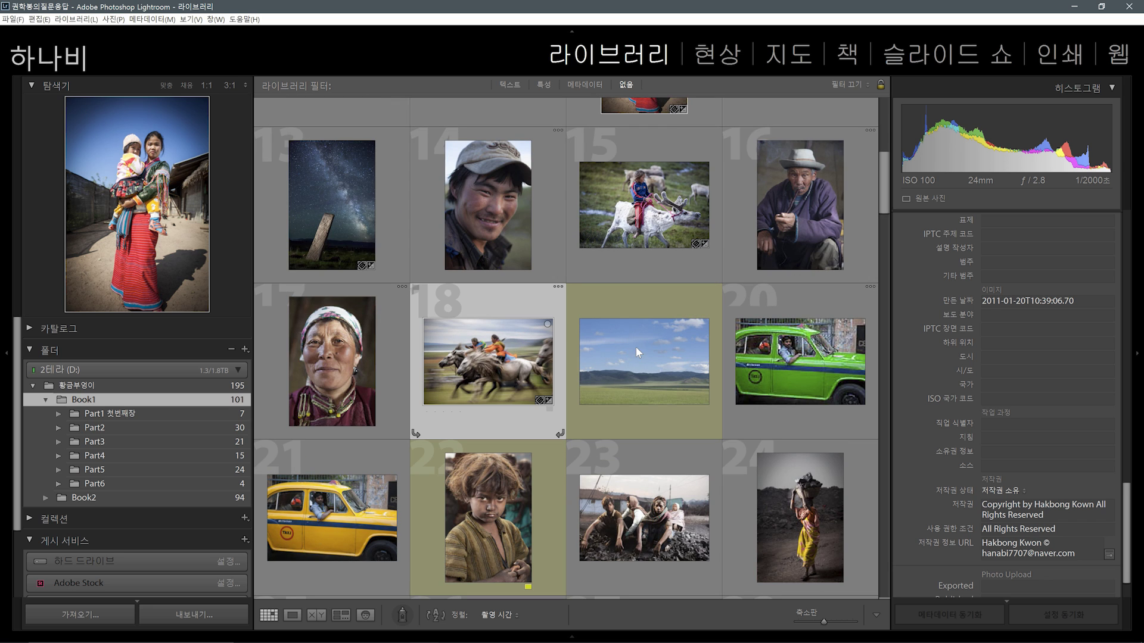
{"action": "key", "text": "p"}
{"action": "left_click", "coordinate": [739, 351]}
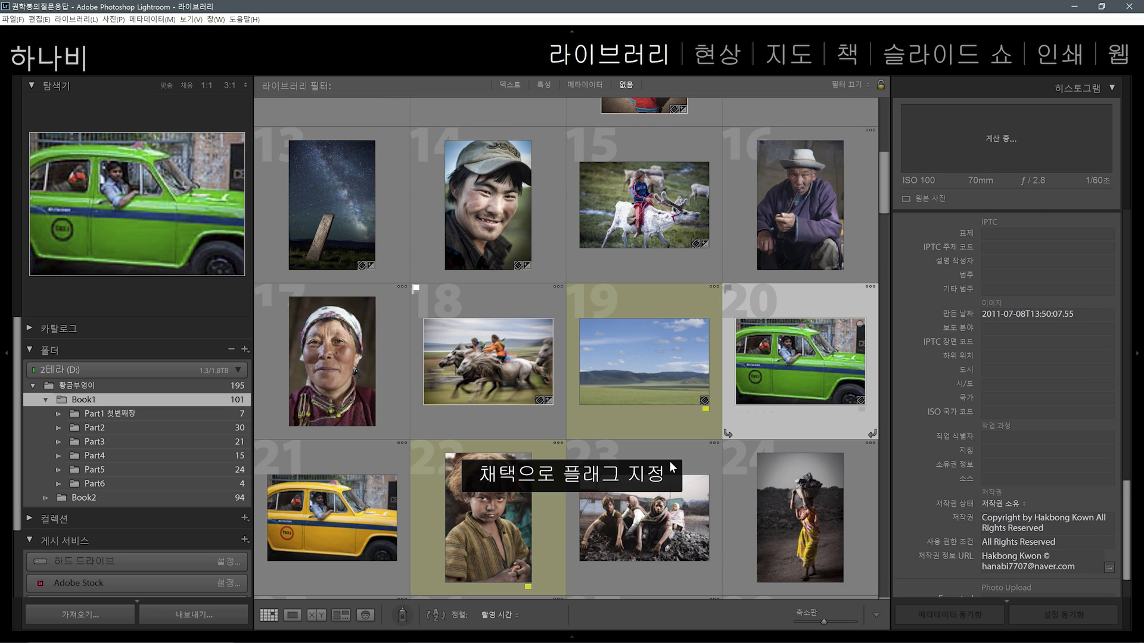
{"action": "left_click", "coordinate": [656, 512]}
{"action": "key", "text": "p"}
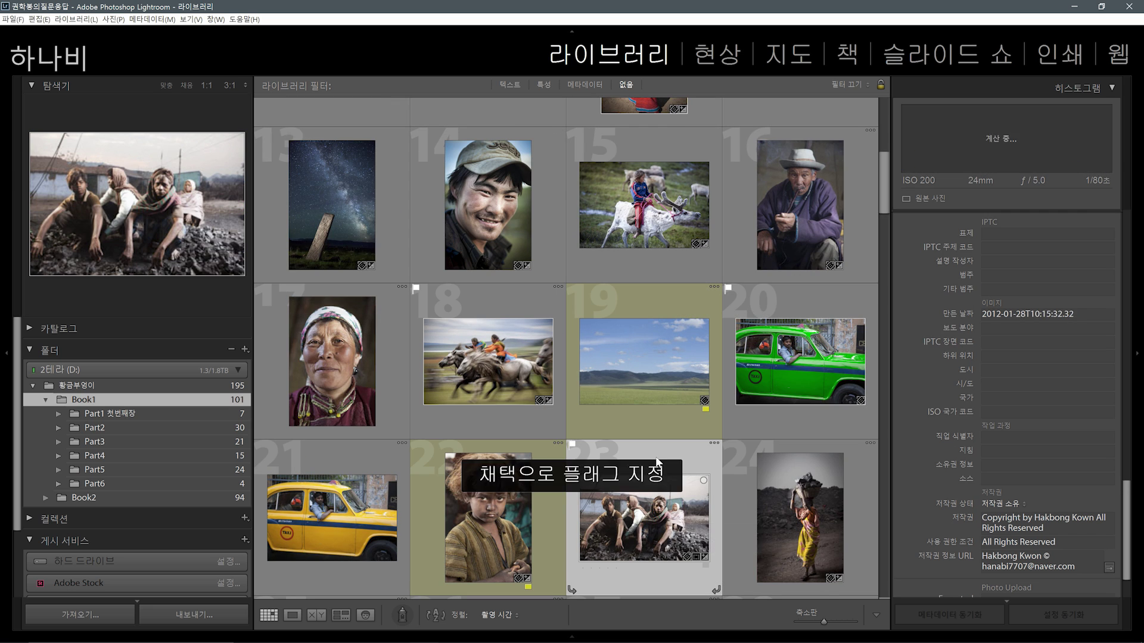
{"action": "scroll", "coordinate": [655, 456], "scroll_direction": "down", "scroll_amount": 6}
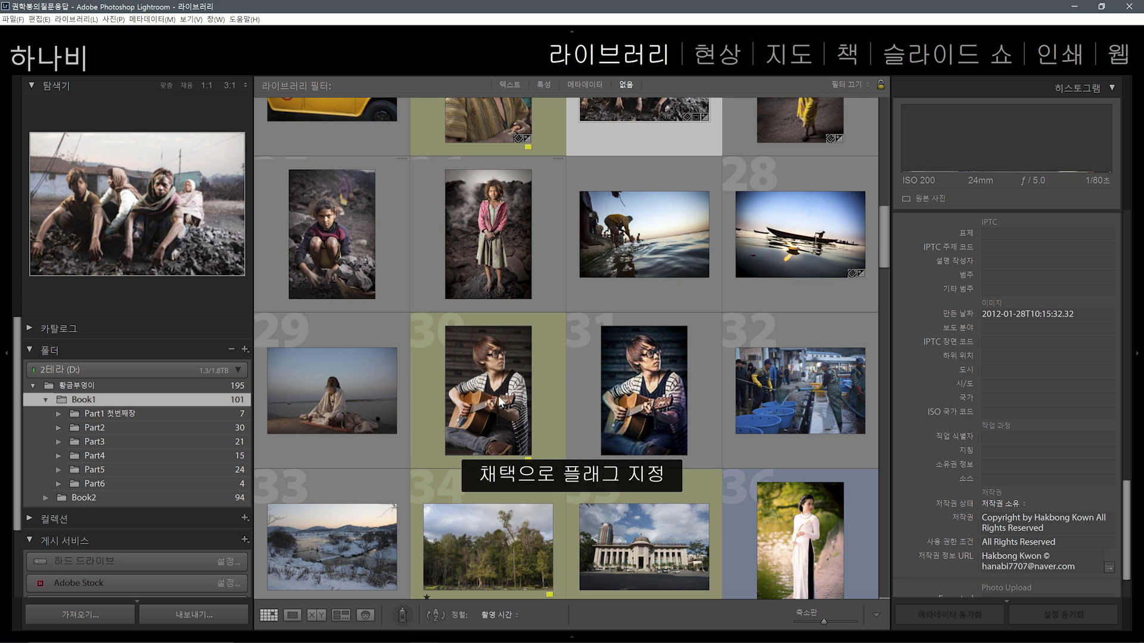
{"action": "left_click", "coordinate": [500, 402]}
{"action": "key", "text": "p"}
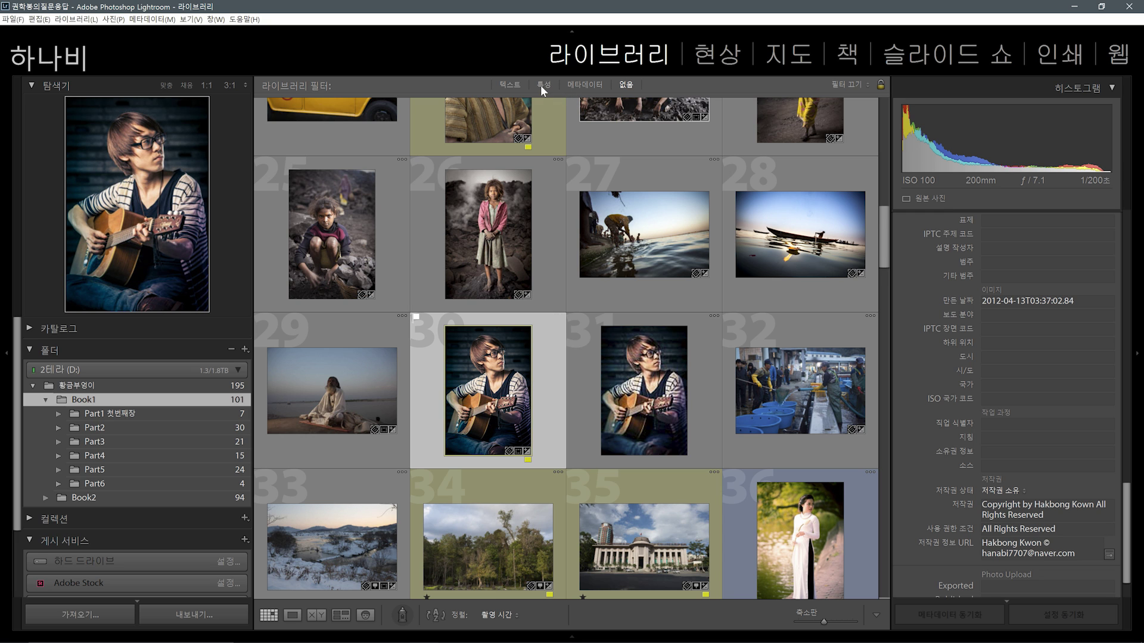
Step: Filter the Book1 photos by attribute to show only flagged picks, and select the railway bridge photo
{"action": "left_click", "coordinate": [566, 89]}
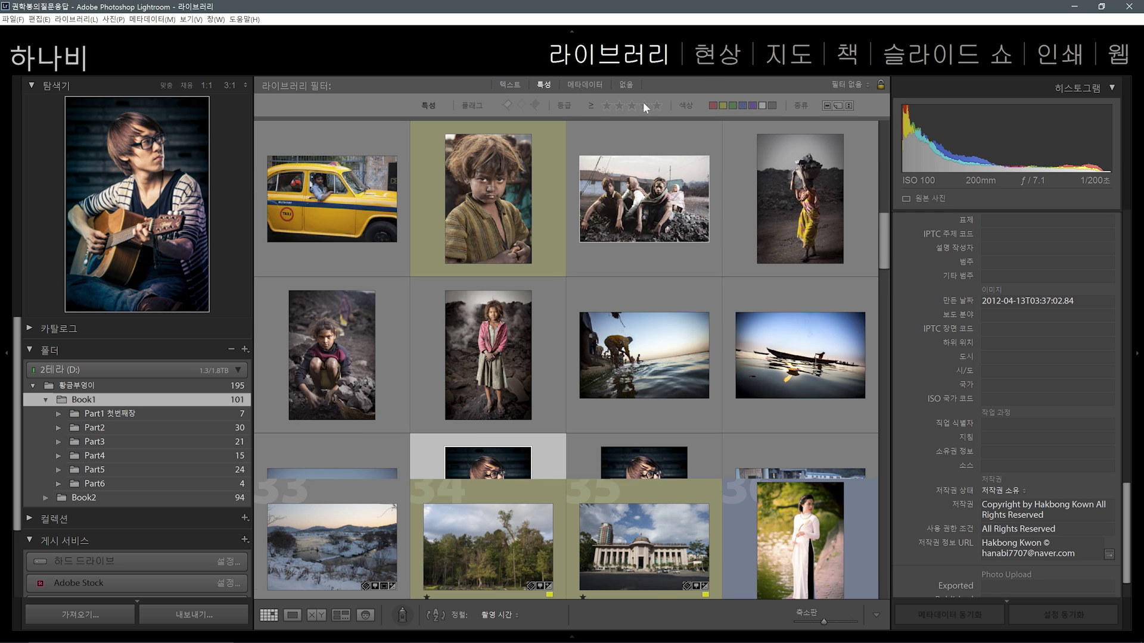
{"action": "left_click", "coordinate": [507, 106]}
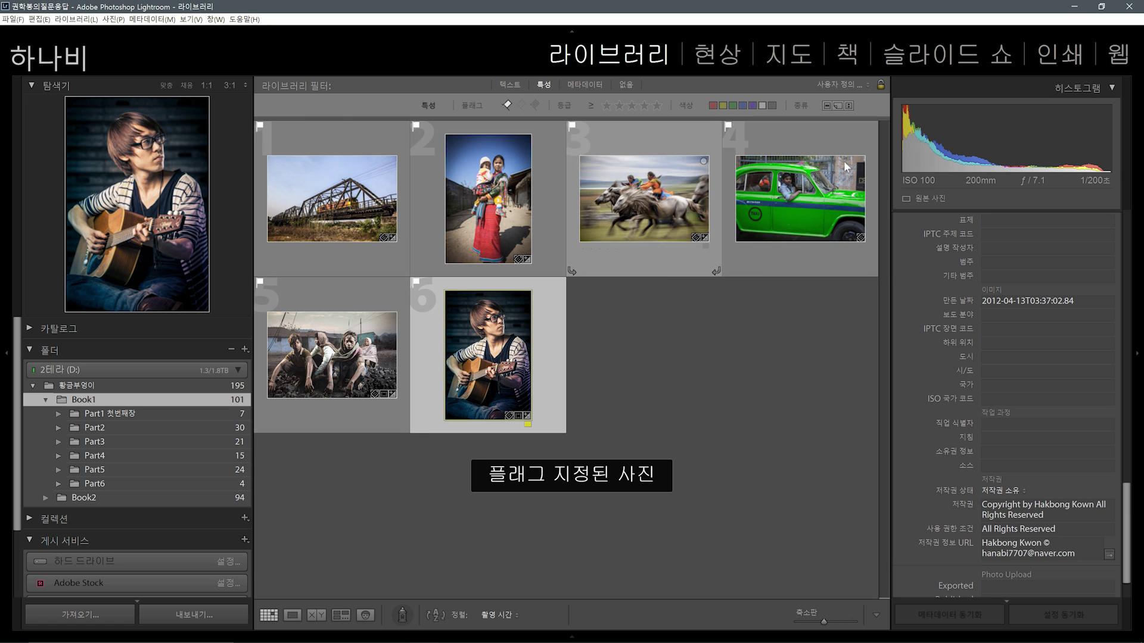
{"action": "left_click", "coordinate": [332, 178]}
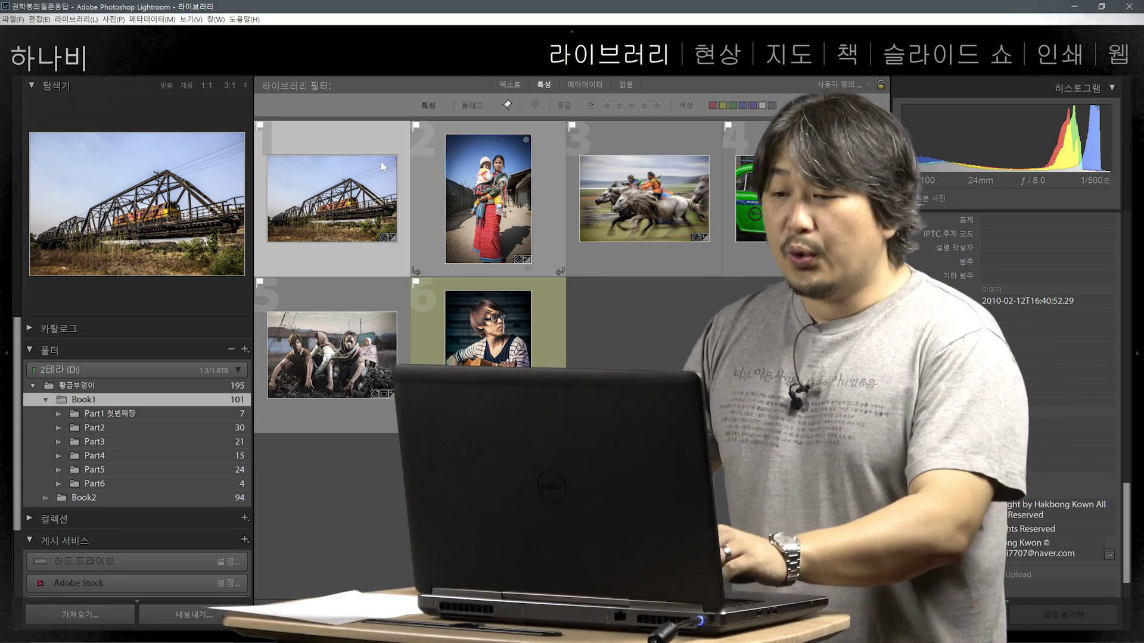
Step: Expand the Collections section below the folder list to show the collection filter and the smart collections
{"action": "scroll", "coordinate": [202, 408], "scroll_direction": "down", "scroll_amount": 3}
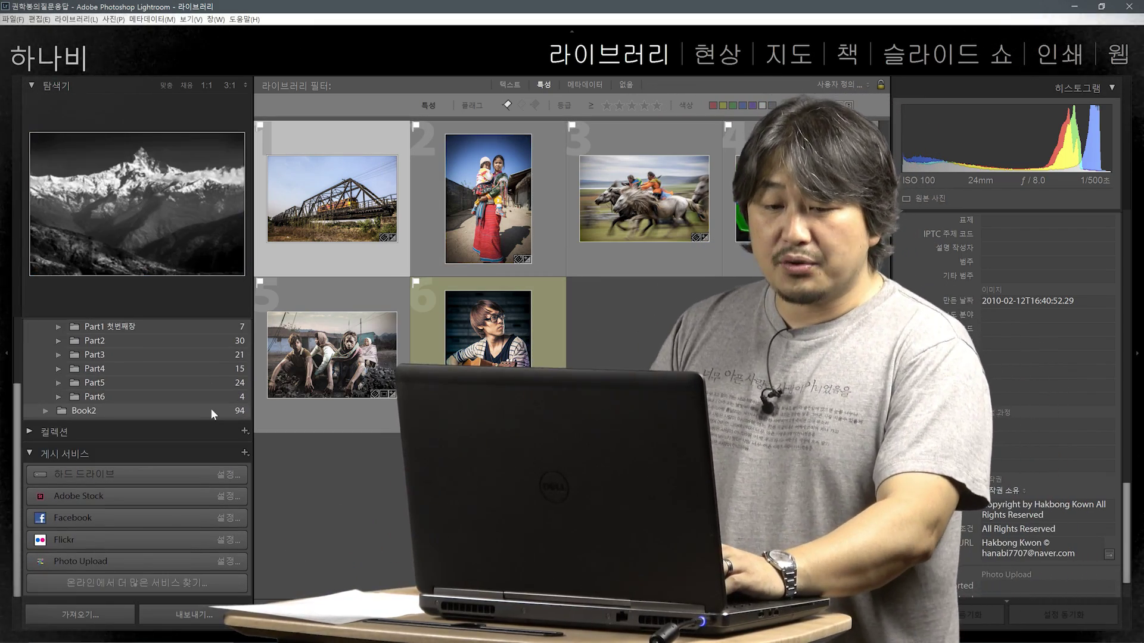
{"action": "scroll", "coordinate": [65, 407], "scroll_direction": "up", "scroll_amount": 2}
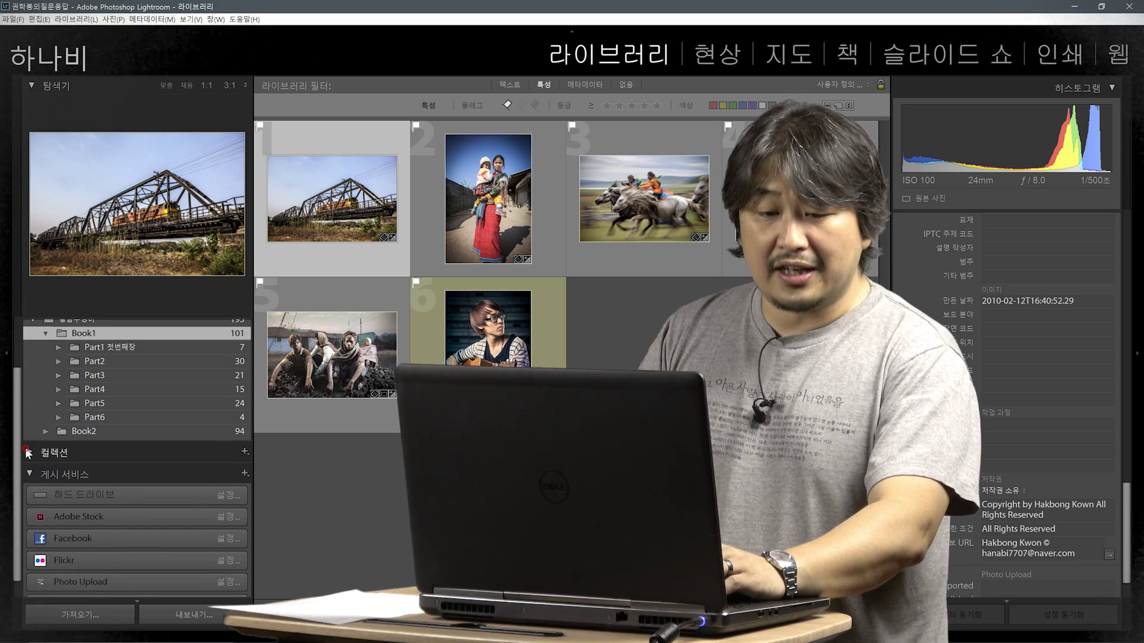
{"action": "left_click", "coordinate": [55, 496]}
{"action": "scroll", "coordinate": [84, 442], "scroll_direction": "down", "scroll_amount": 3}
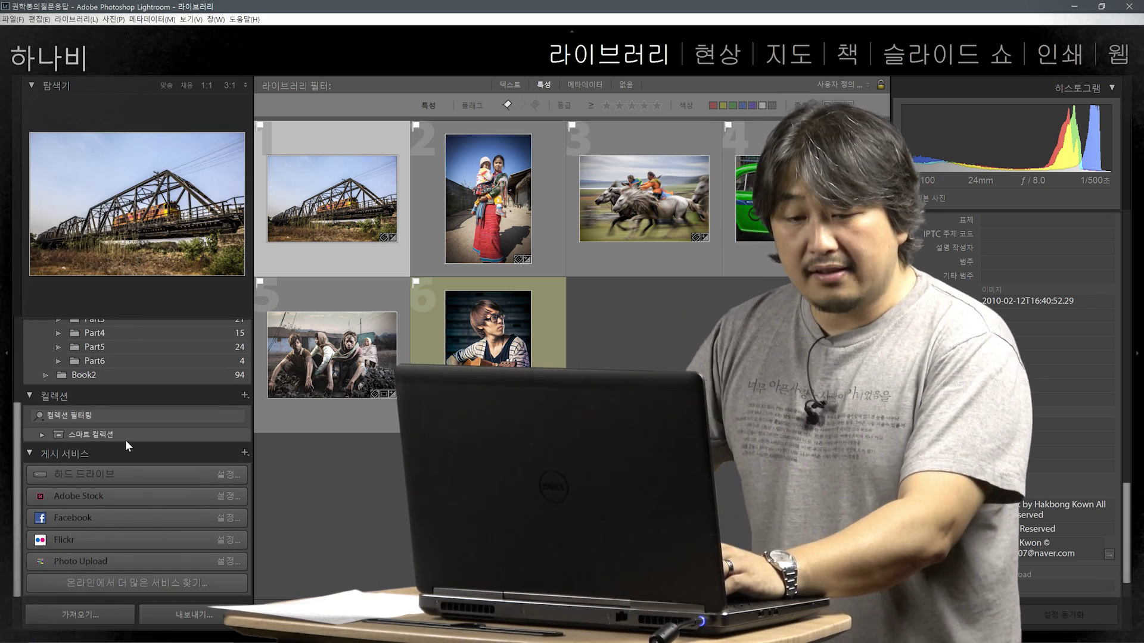
Step: Create a collection named "2017년 제출용 1차" without including the selected photo, and open it
{"action": "left_click", "coordinate": [245, 395]}
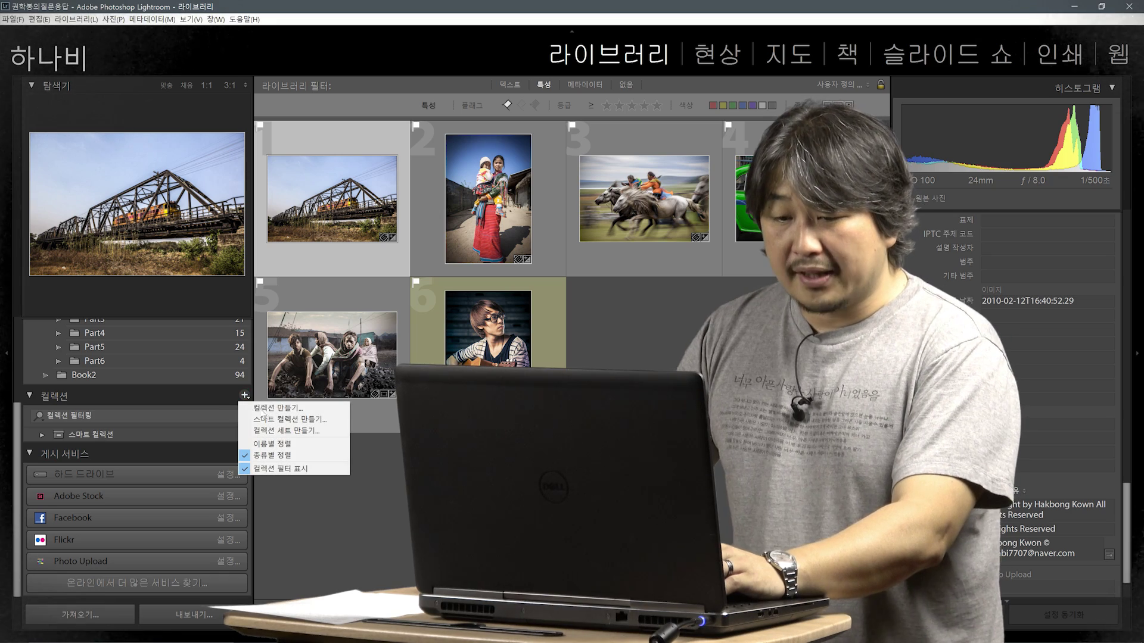
{"action": "left_click", "coordinate": [266, 410]}
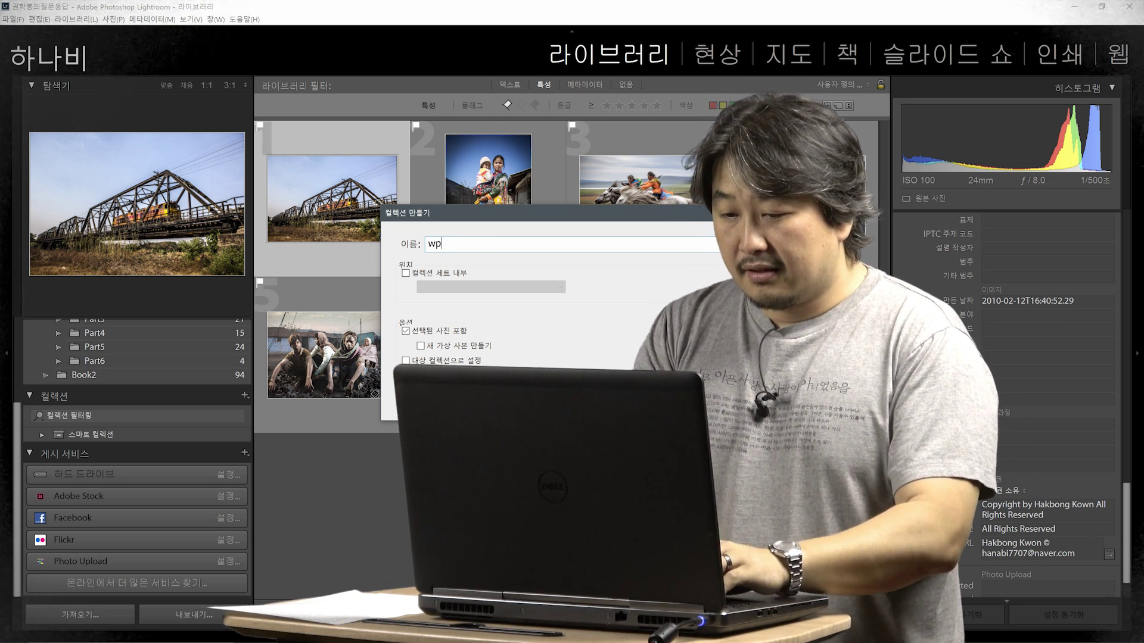
{"action": "key", "text": "BackSpace"}
{"action": "key", "text": "BackSpace"}
{"action": "type", "text": "제출용 1차"}
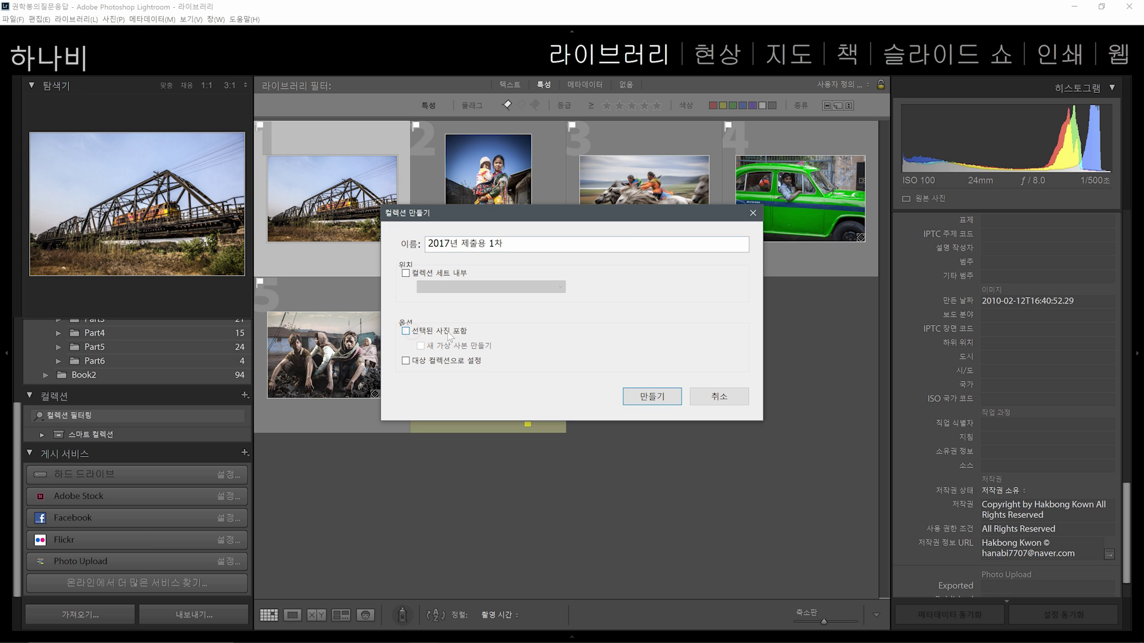
{"action": "left_click", "coordinate": [643, 397]}
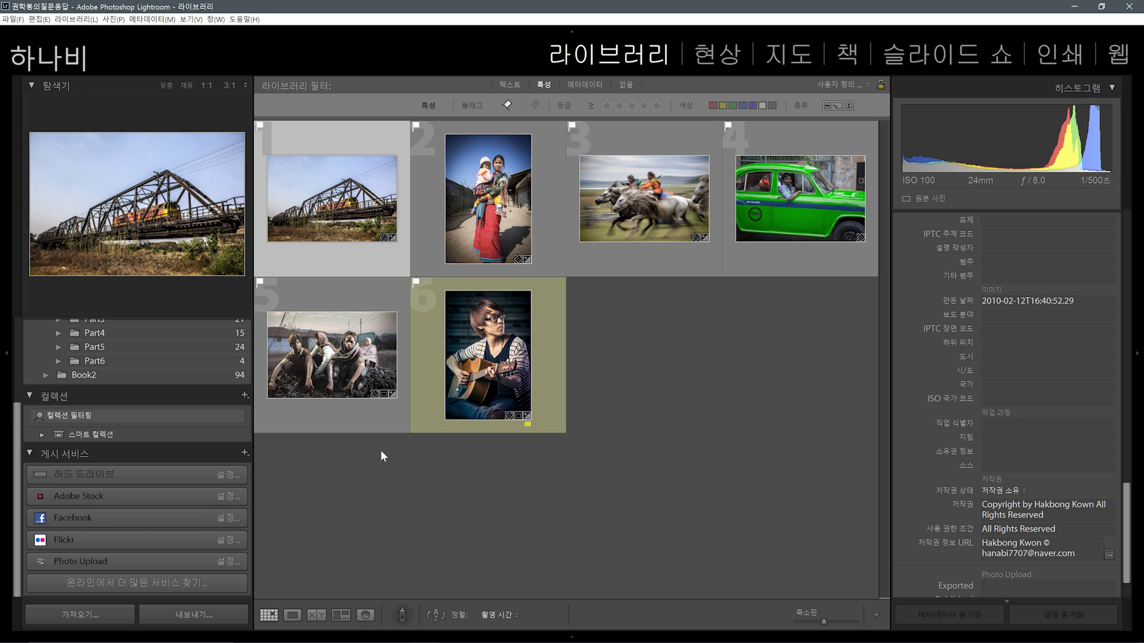
{"action": "left_click", "coordinate": [134, 450]}
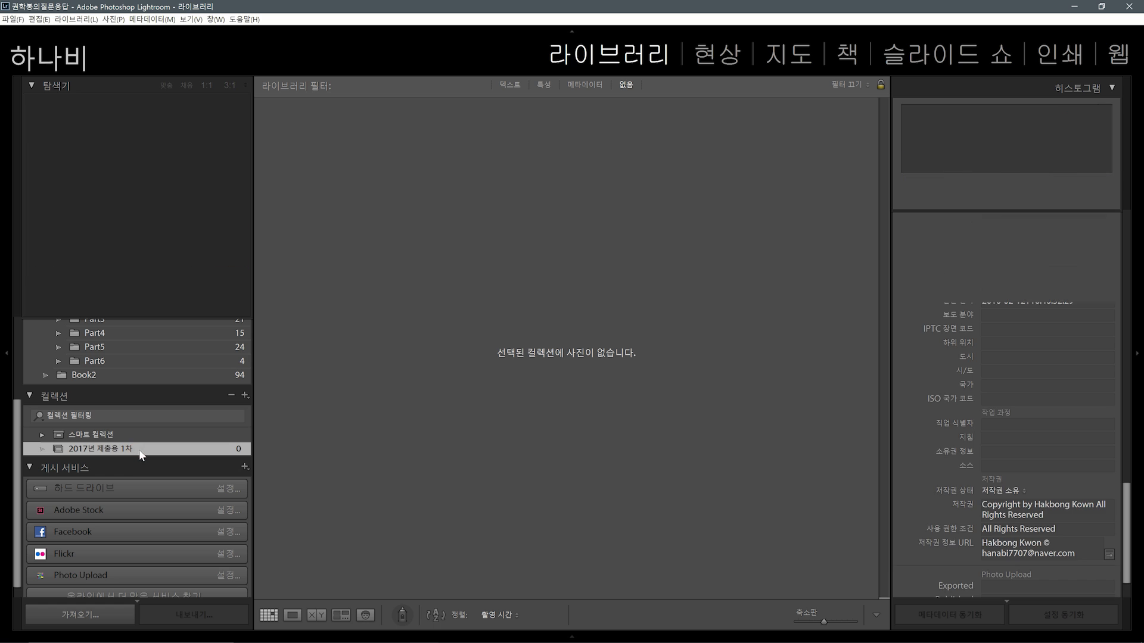
Step: Show the flagged picks of Book1, add all six to the "2017년 제출용 1차" collection, and clear the selection
{"action": "scroll", "coordinate": [232, 452], "scroll_direction": "up", "scroll_amount": 3}
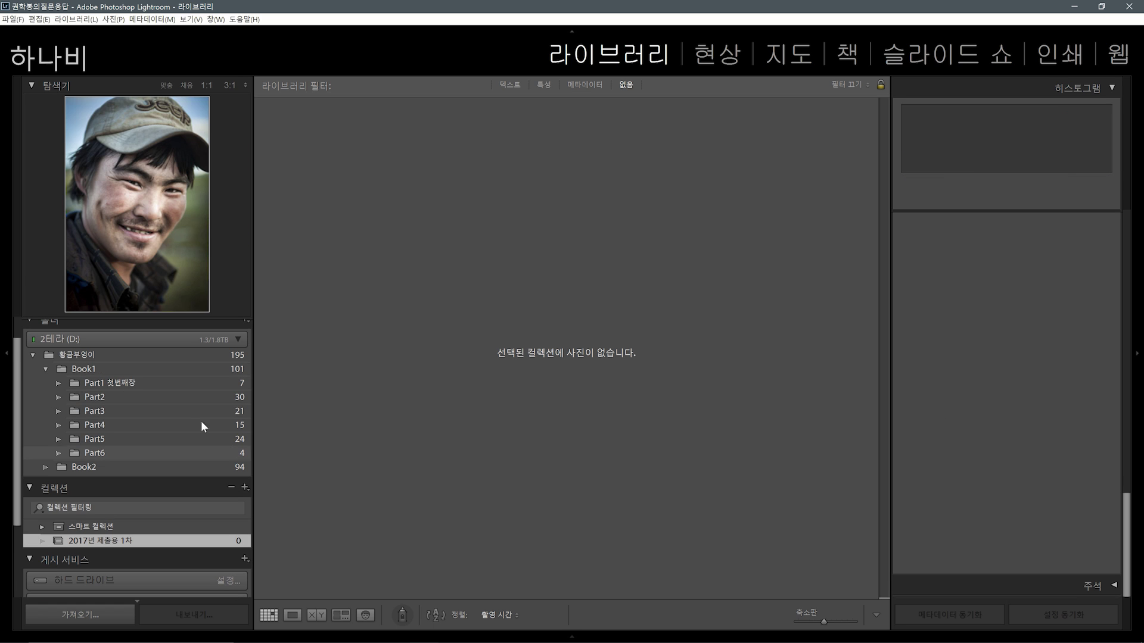
{"action": "left_click", "coordinate": [152, 370]}
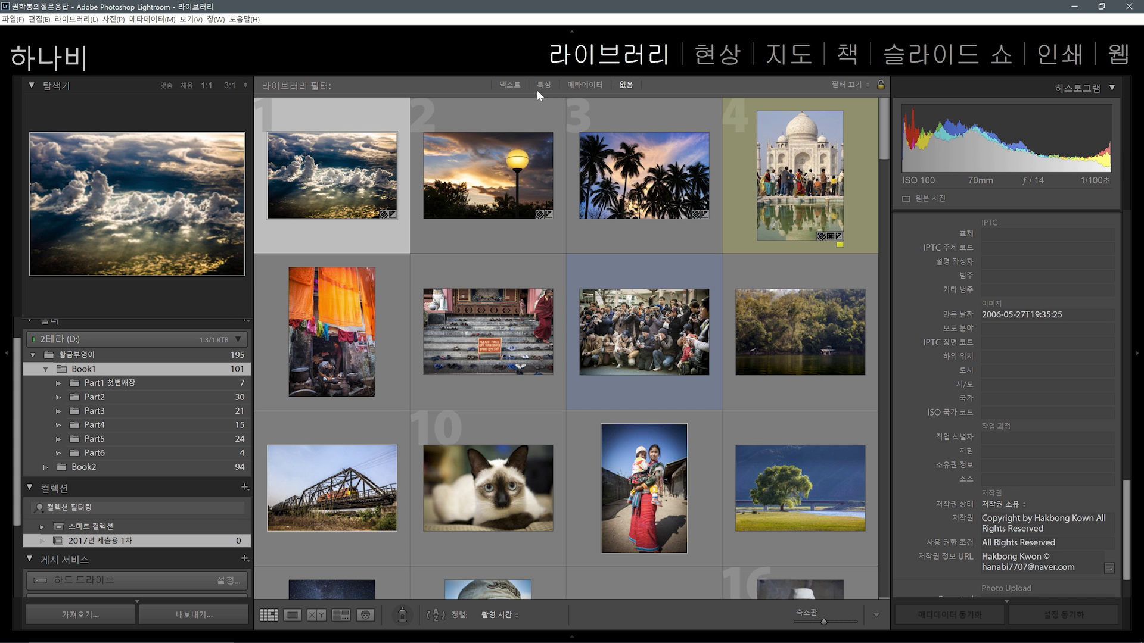
{"action": "left_click", "coordinate": [543, 84]}
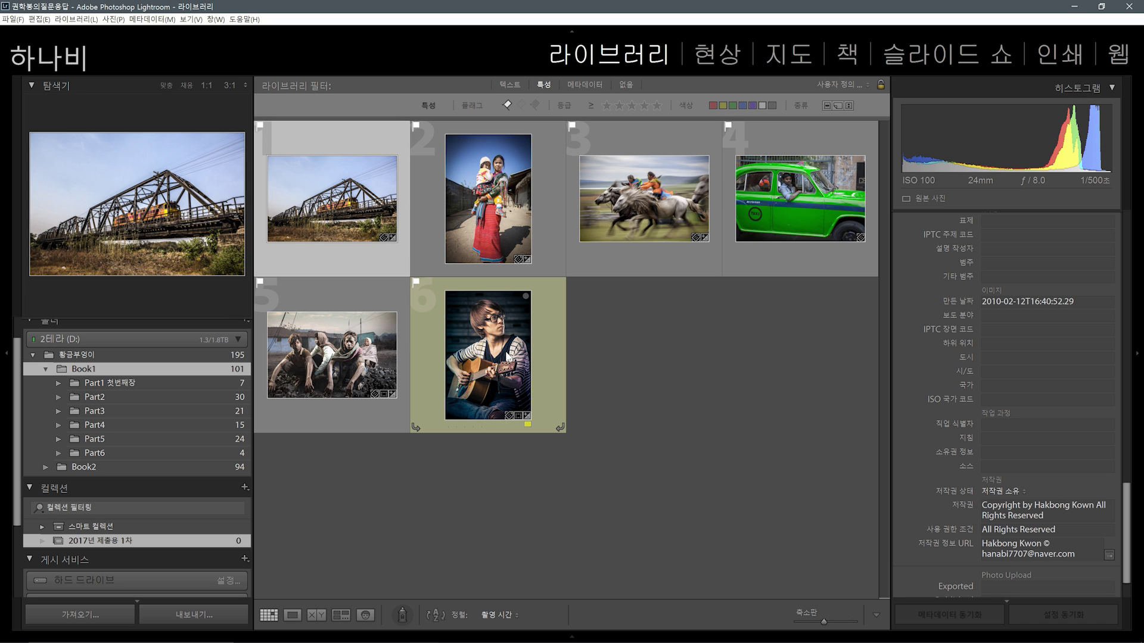
{"action": "key", "text": "ctrl+a"}
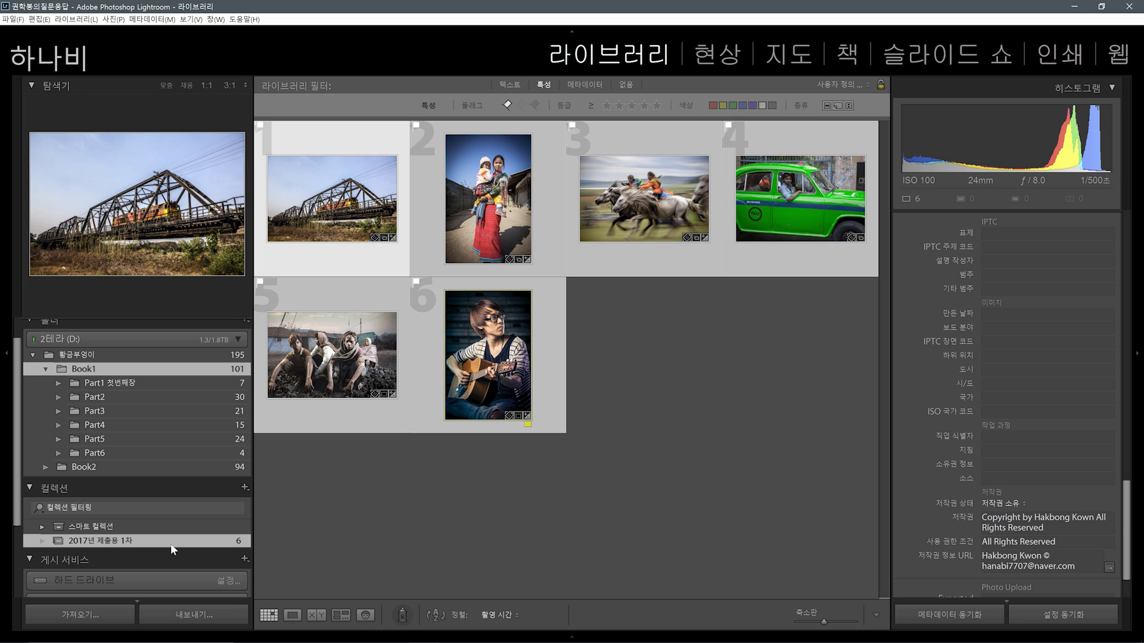
{"action": "left_click", "coordinate": [294, 523]}
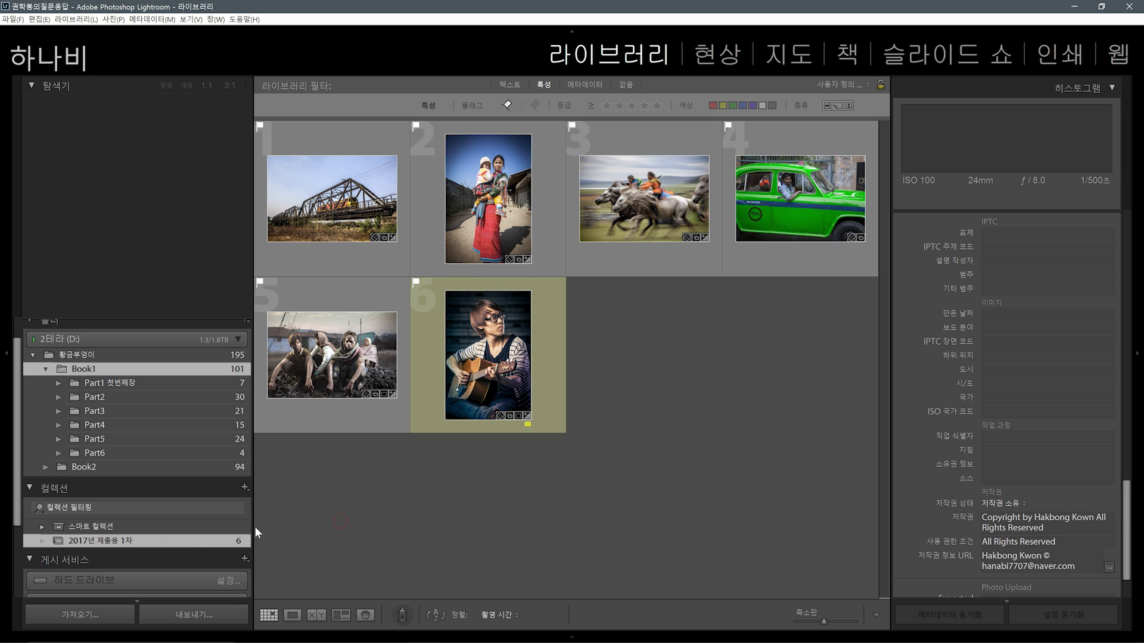
Step: Select the railway bridge photo and open the "2017년 제출용 1차" collection
{"action": "scroll", "coordinate": [109, 540], "scroll_direction": "down", "scroll_amount": 1}
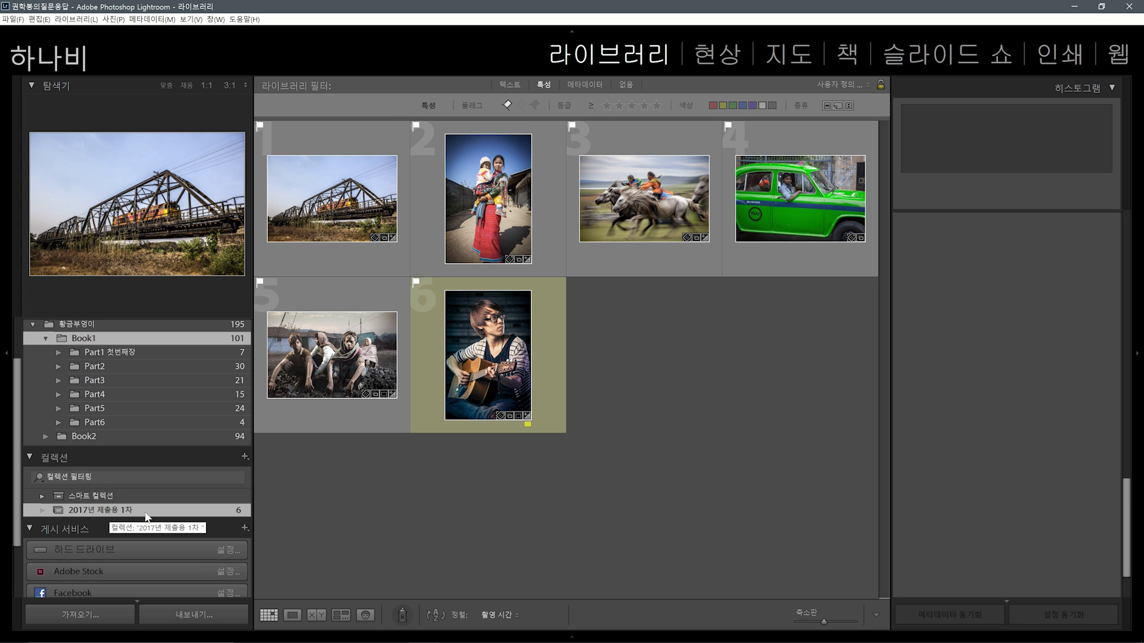
{"action": "left_click", "coordinate": [341, 244]}
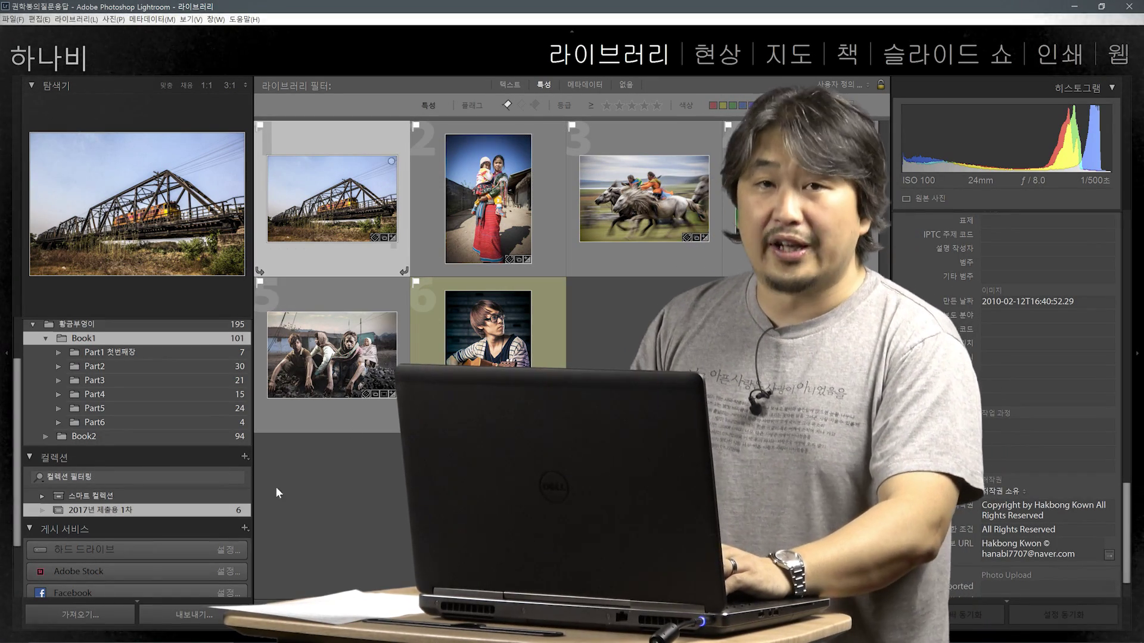
{"action": "left_click", "coordinate": [161, 514]}
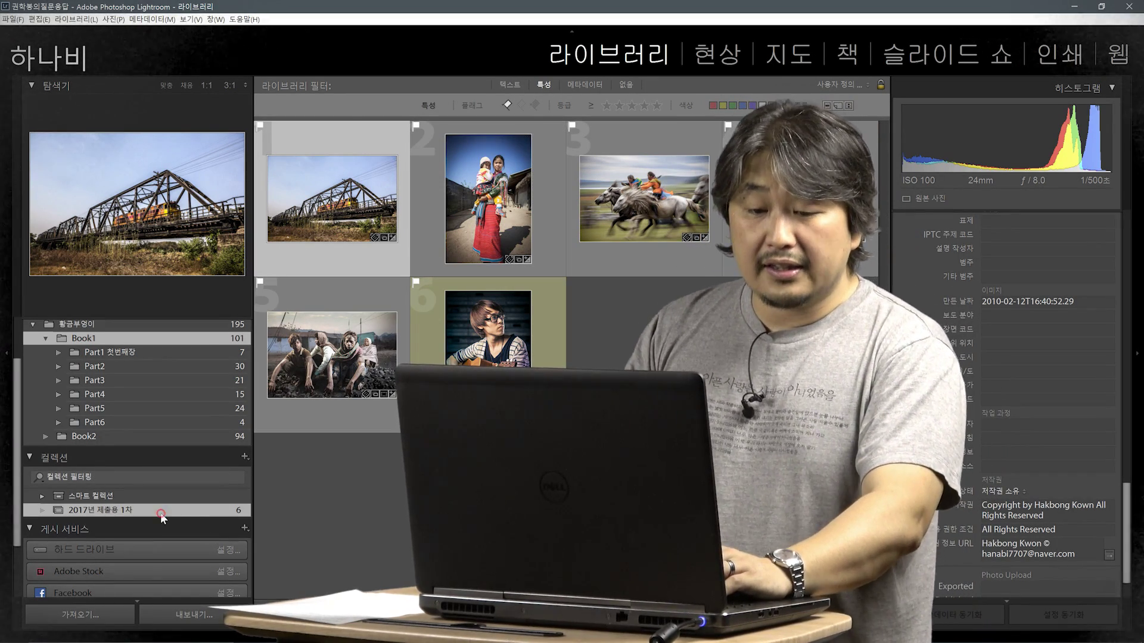
{"action": "scroll", "coordinate": [162, 504], "scroll_direction": "down", "scroll_amount": 1}
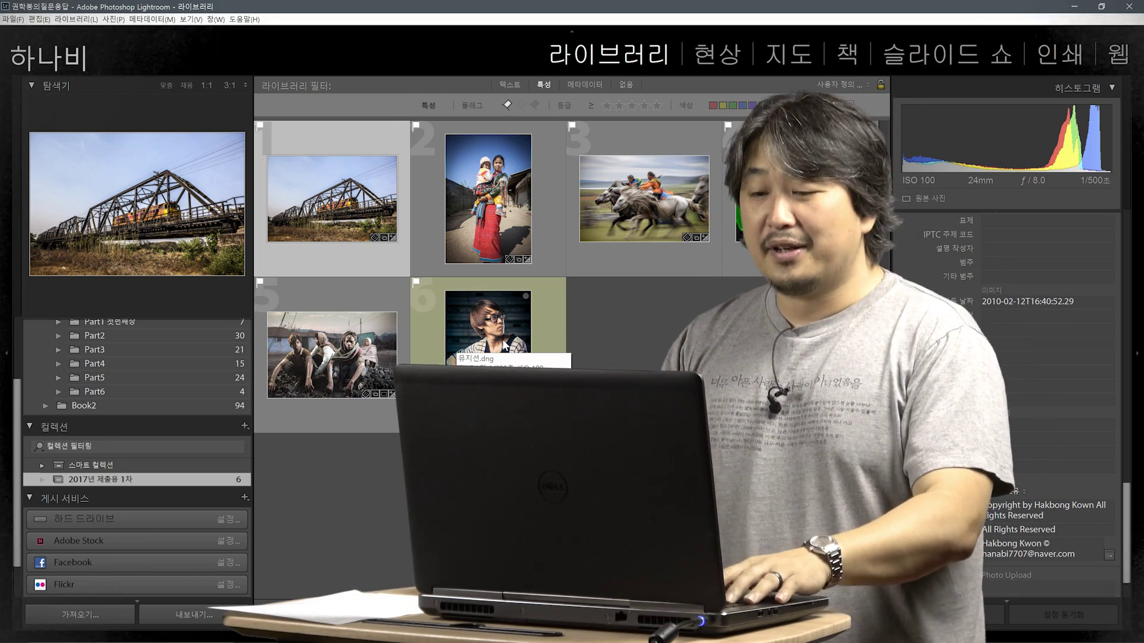
Step: Select all six collection photos, open the export settings for them, and check the export location section
{"action": "key", "text": "ctrl+a"}
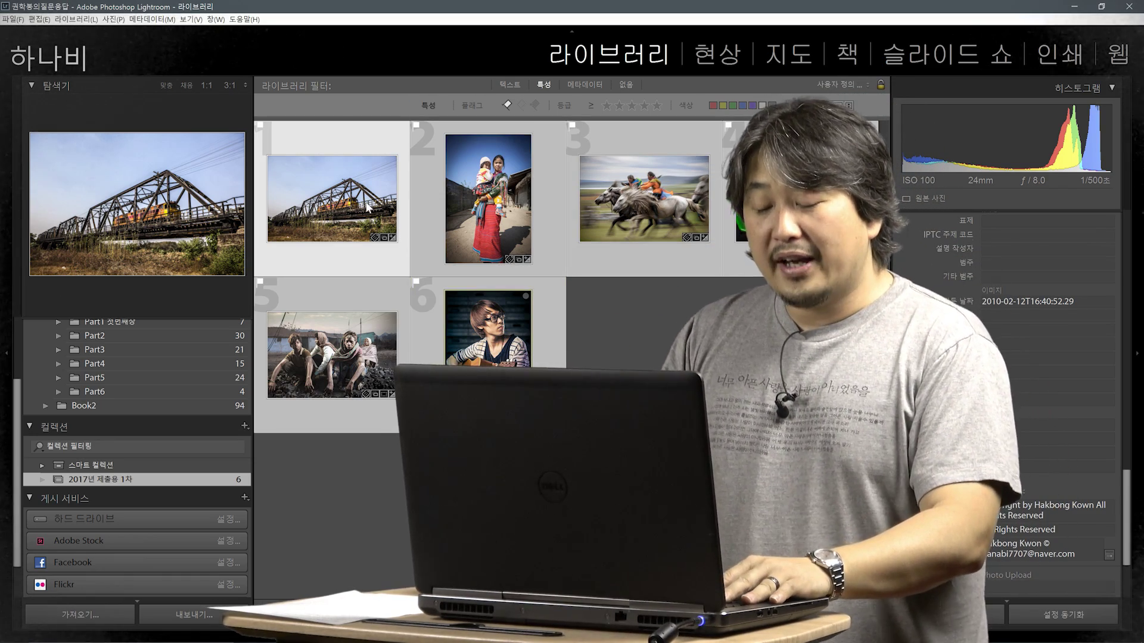
{"action": "right_click", "coordinate": [367, 207]}
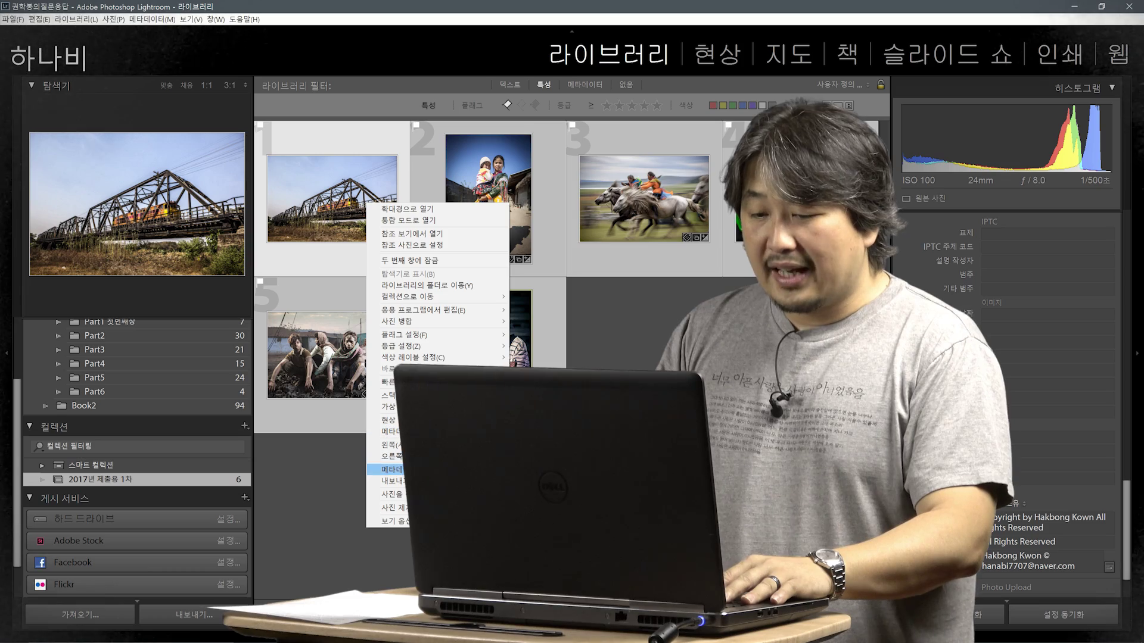
{"action": "mouse_move", "coordinate": [388, 481]}
{"action": "left_click", "coordinate": [588, 188]}
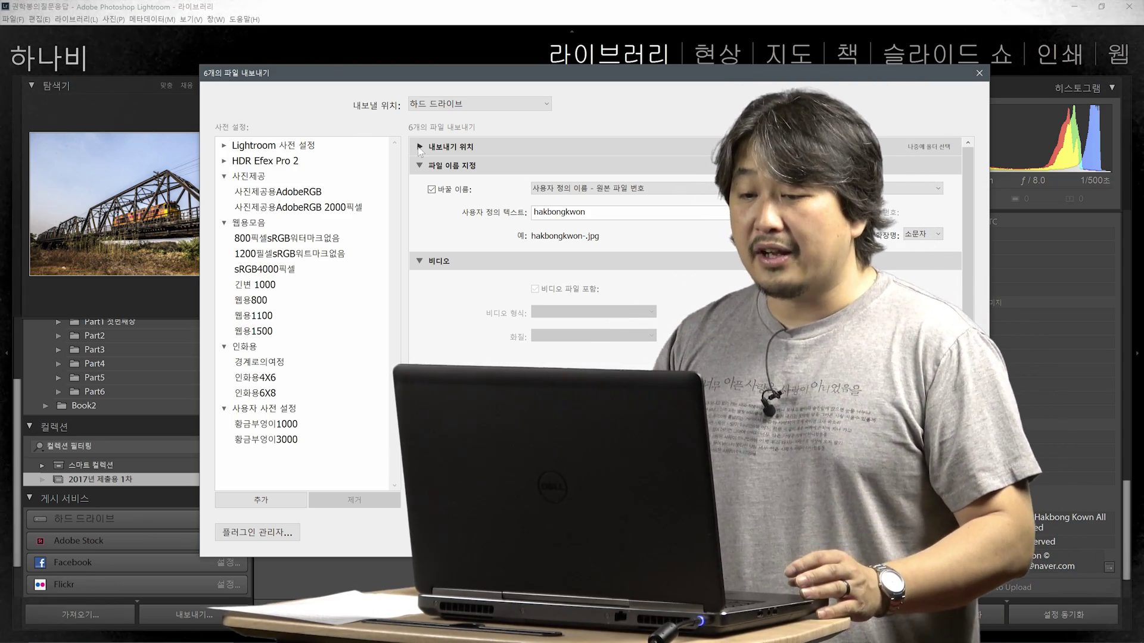
{"action": "left_click", "coordinate": [417, 146]}
{"action": "left_click", "coordinate": [417, 147]}
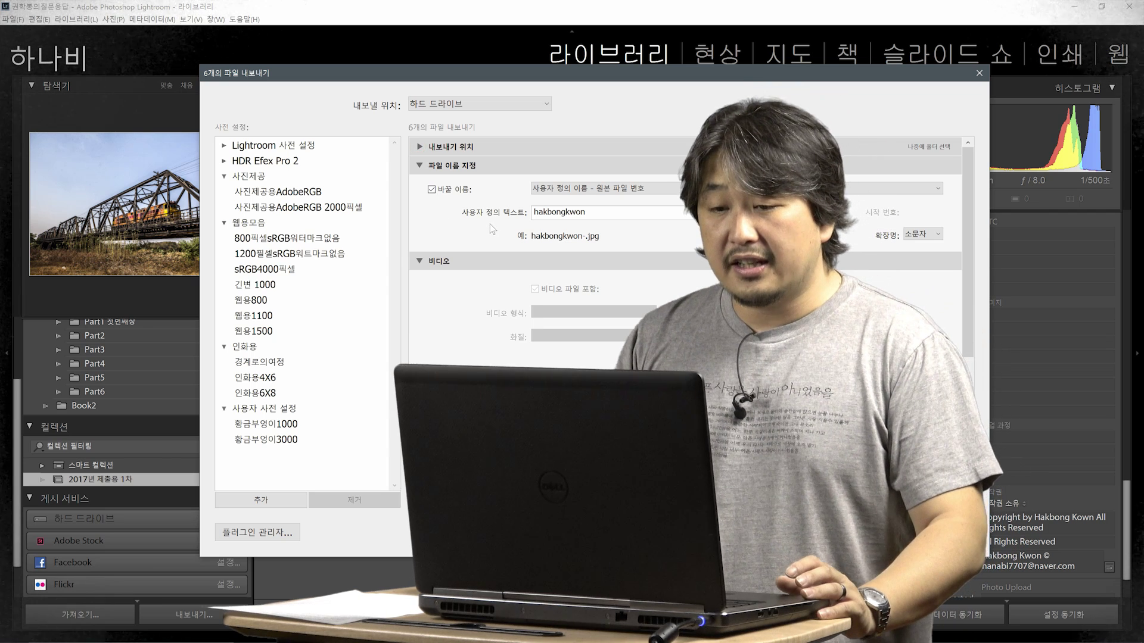
Step: Examine the export file settings, including the available image formats and colour spaces, keeping JPEG and sRGB
{"action": "scroll", "coordinate": [475, 222], "scroll_direction": "down", "scroll_amount": 4}
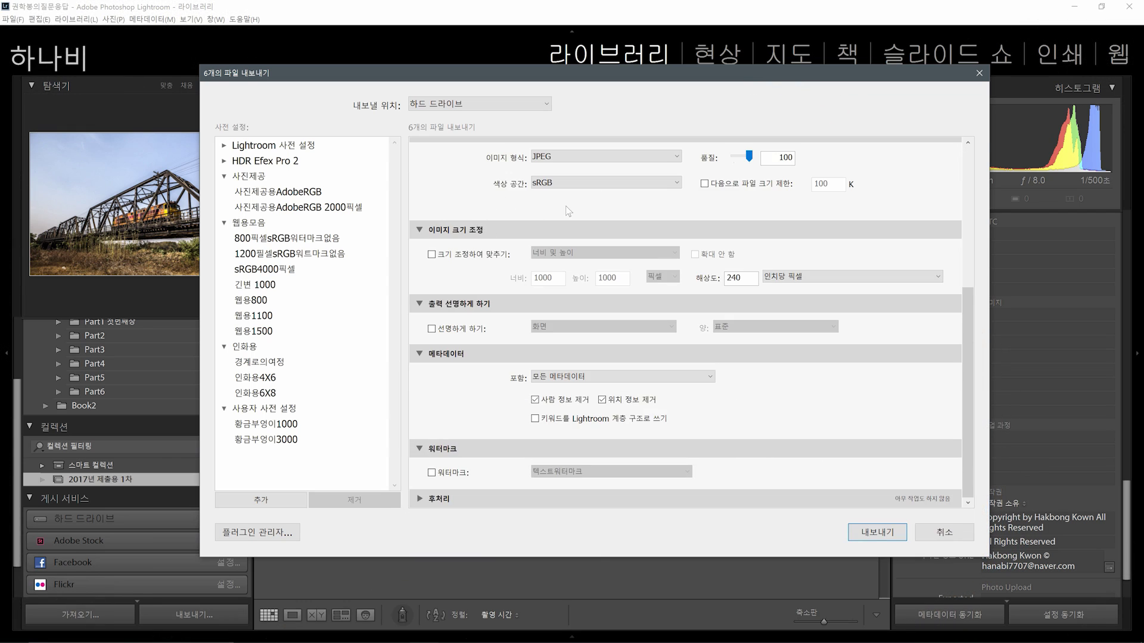
{"action": "scroll", "coordinate": [554, 228], "scroll_direction": "up", "scroll_amount": 4}
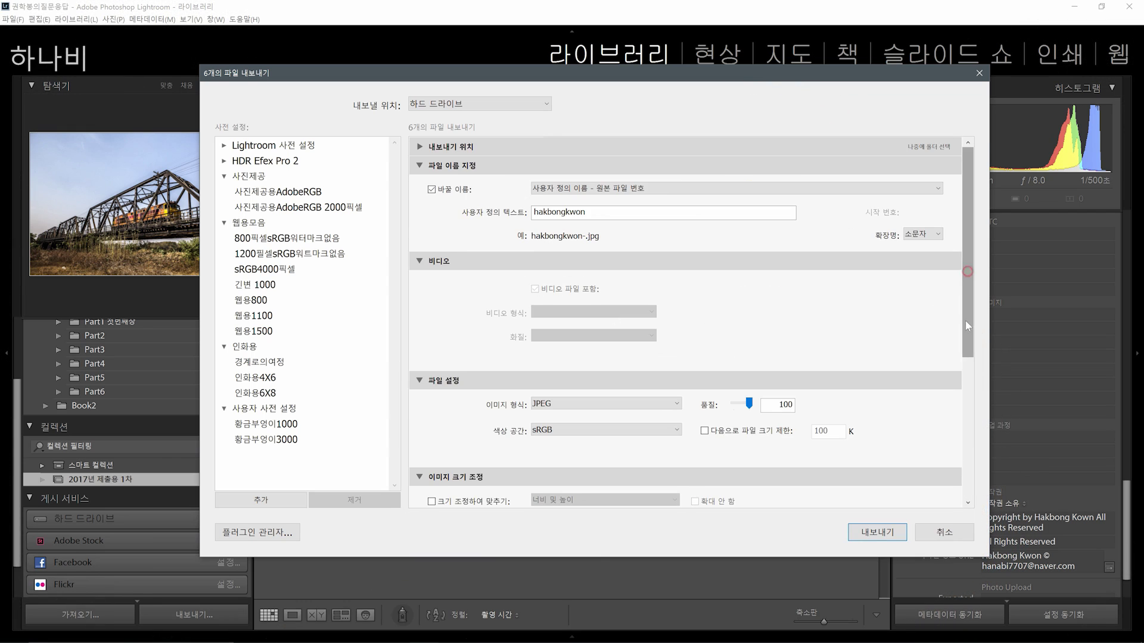
{"action": "left_click_drag", "start_coordinate": [964, 316], "coordinate": [964, 385]}
{"action": "left_click", "coordinate": [678, 284]}
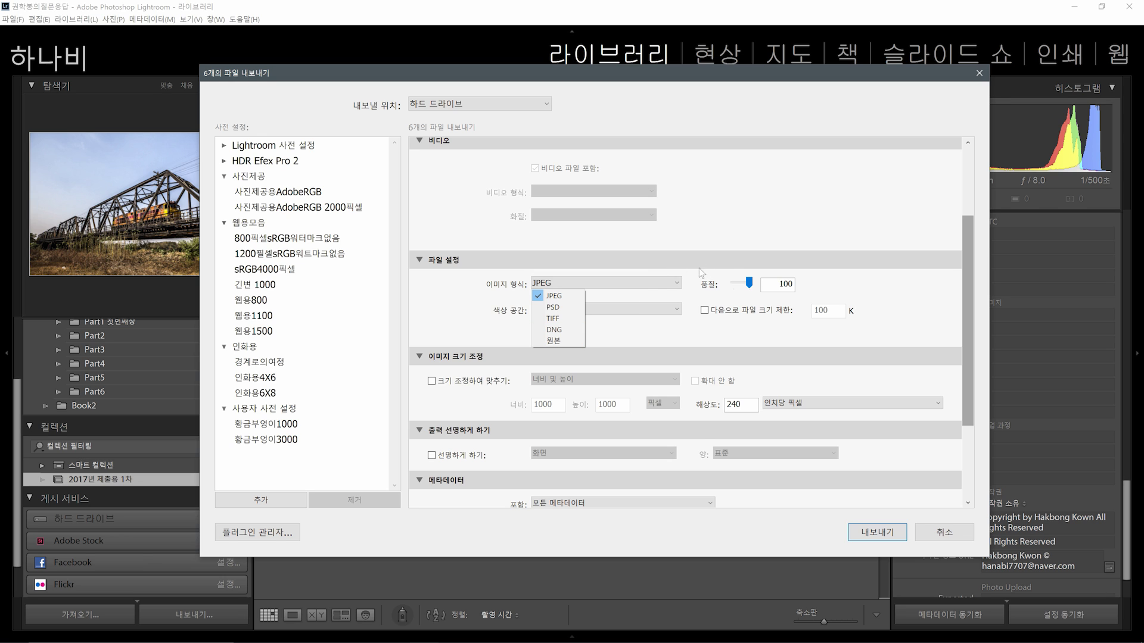
{"action": "left_click", "coordinate": [687, 257]}
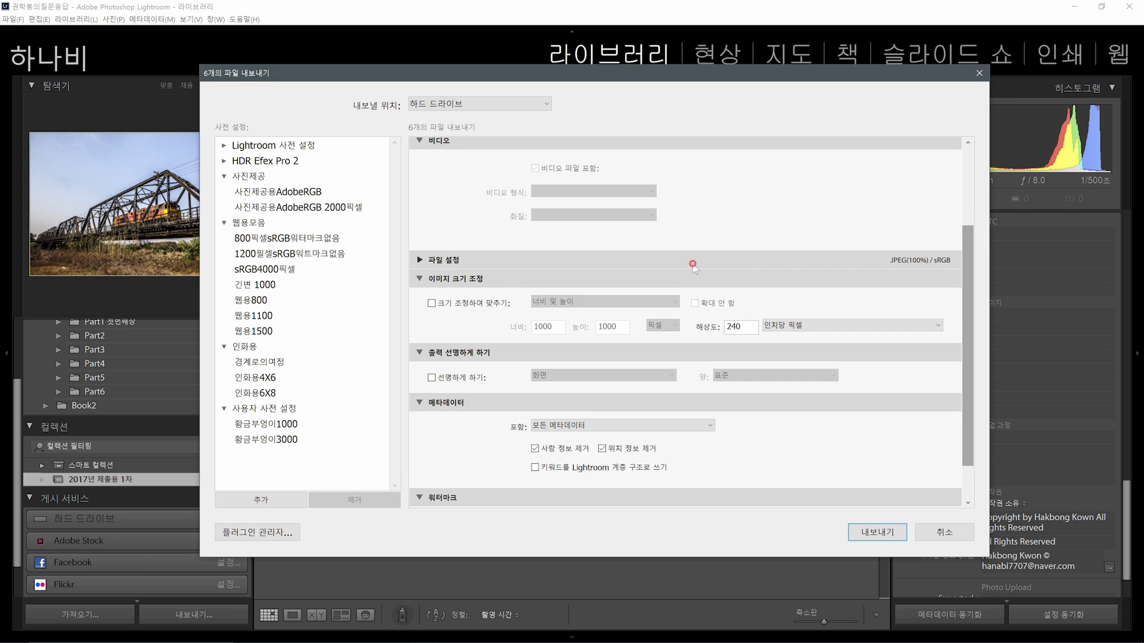
{"action": "left_click", "coordinate": [655, 259]}
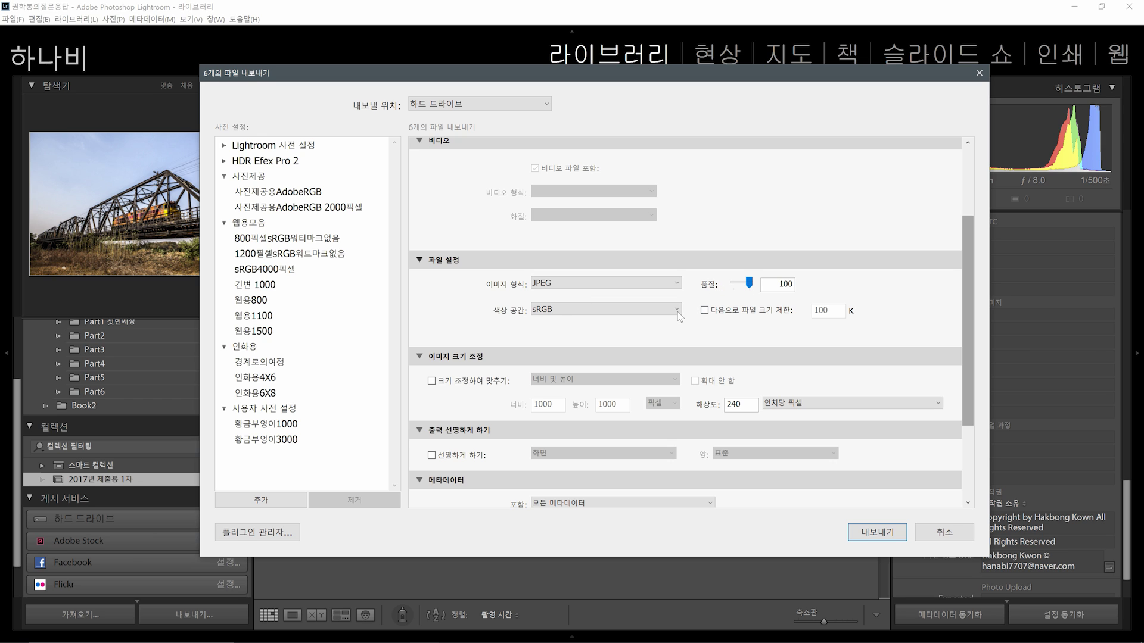
{"action": "left_click", "coordinate": [677, 311]}
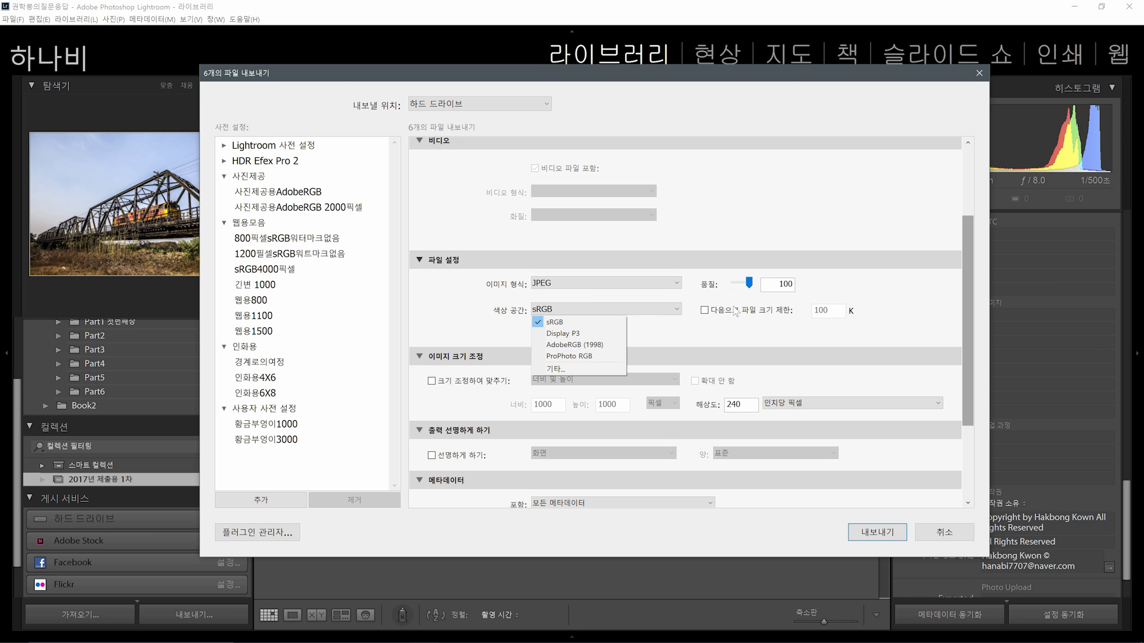
{"action": "left_click", "coordinate": [768, 344]}
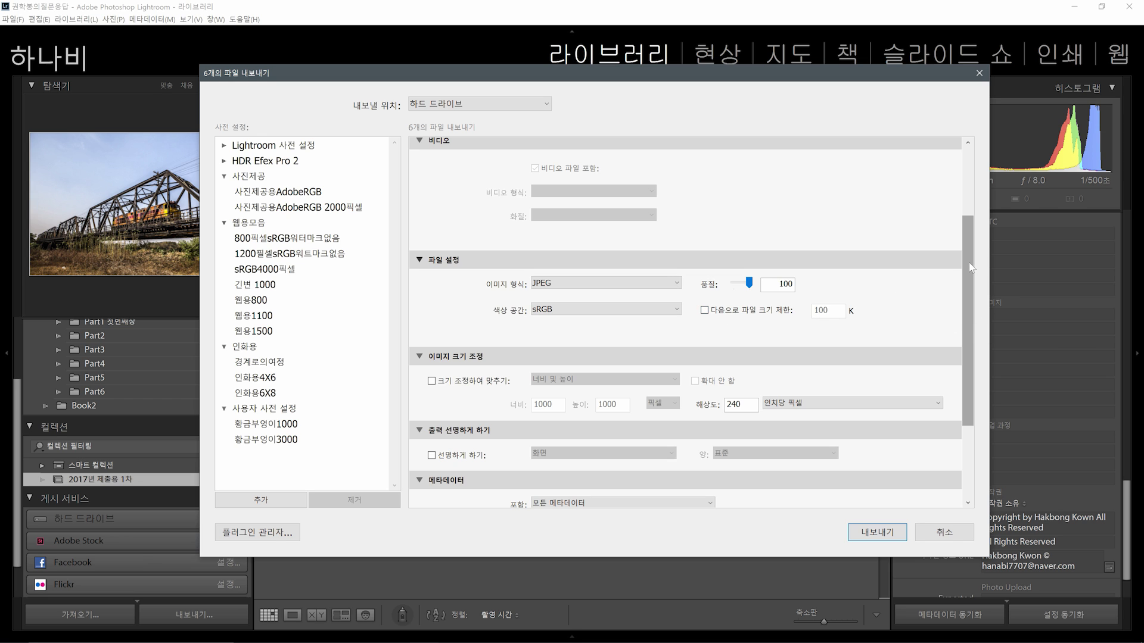
Step: Turn on resizing for the export, fitting the long edge to 1000 pixels
{"action": "scroll", "coordinate": [433, 289], "scroll_direction": "down", "scroll_amount": 4}
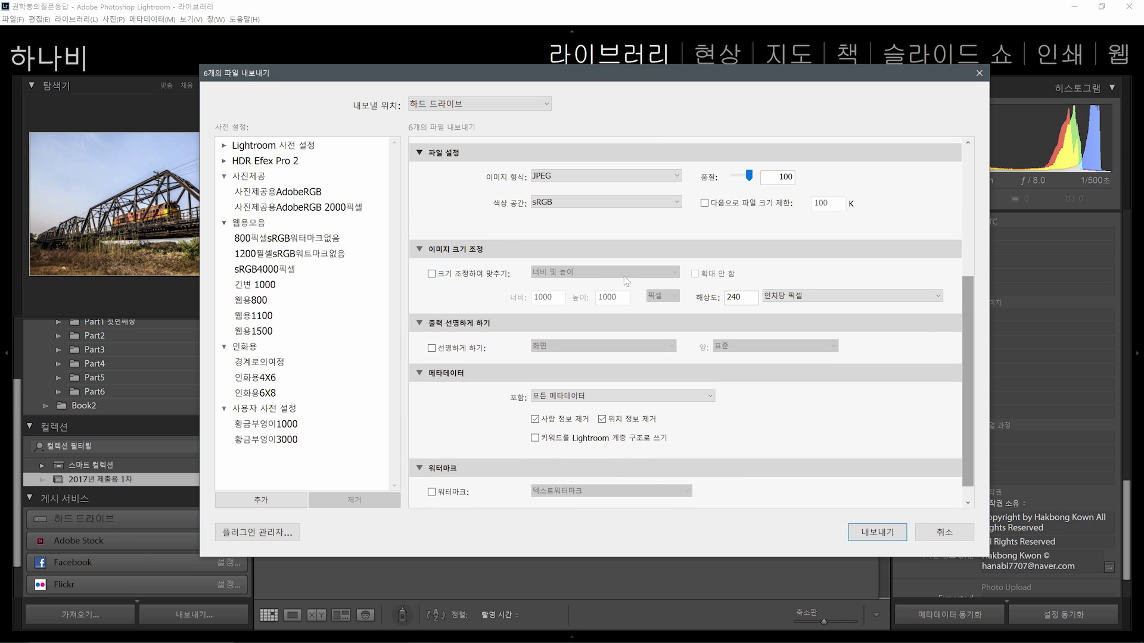
{"action": "left_click", "coordinate": [465, 275]}
{"action": "left_click", "coordinate": [574, 271]}
{"action": "left_click", "coordinate": [579, 308]}
{"action": "left_click", "coordinate": [619, 305]}
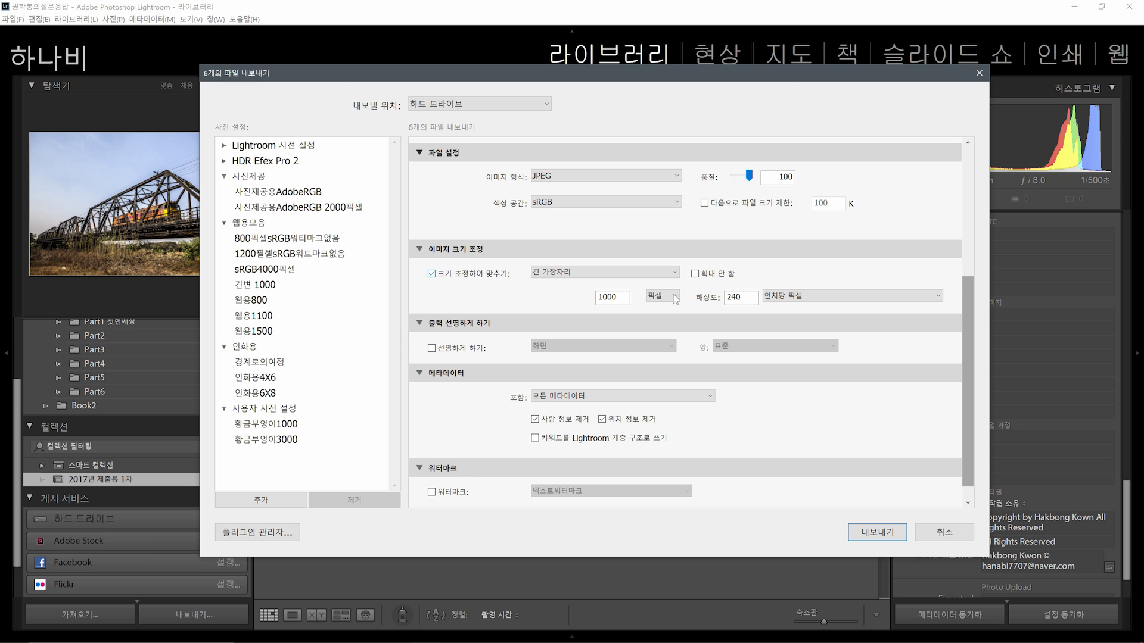
{"action": "left_click", "coordinate": [444, 274]}
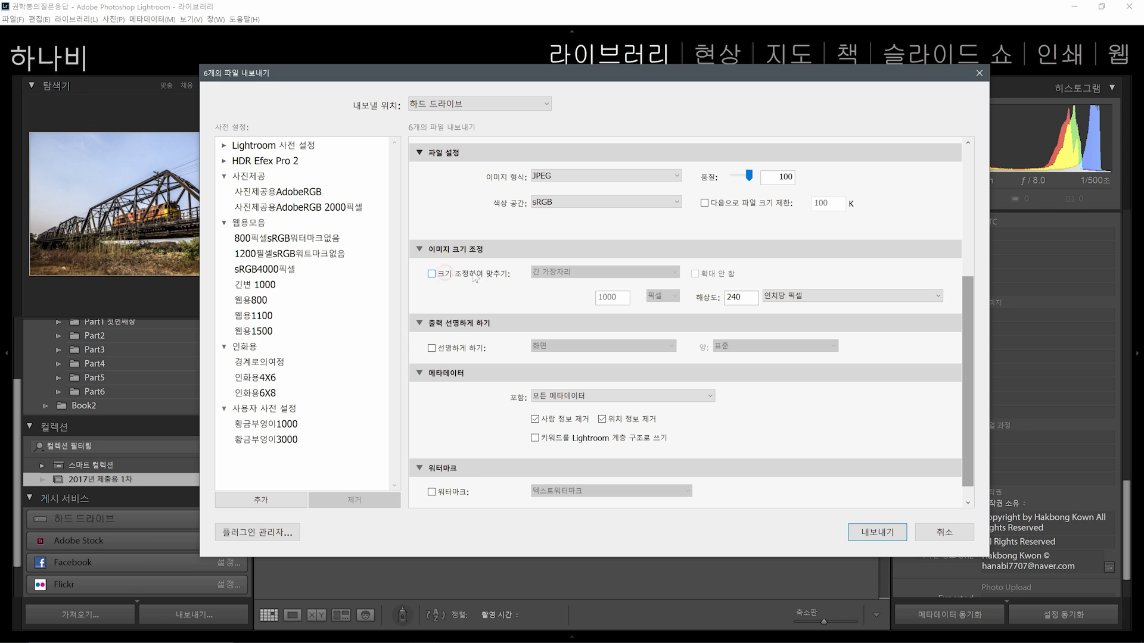
{"action": "left_click", "coordinate": [479, 274]}
Step: Turn on output sharpening for screen in the export settings with the standard amount
{"action": "scroll", "coordinate": [487, 295], "scroll_direction": "down", "scroll_amount": 1}
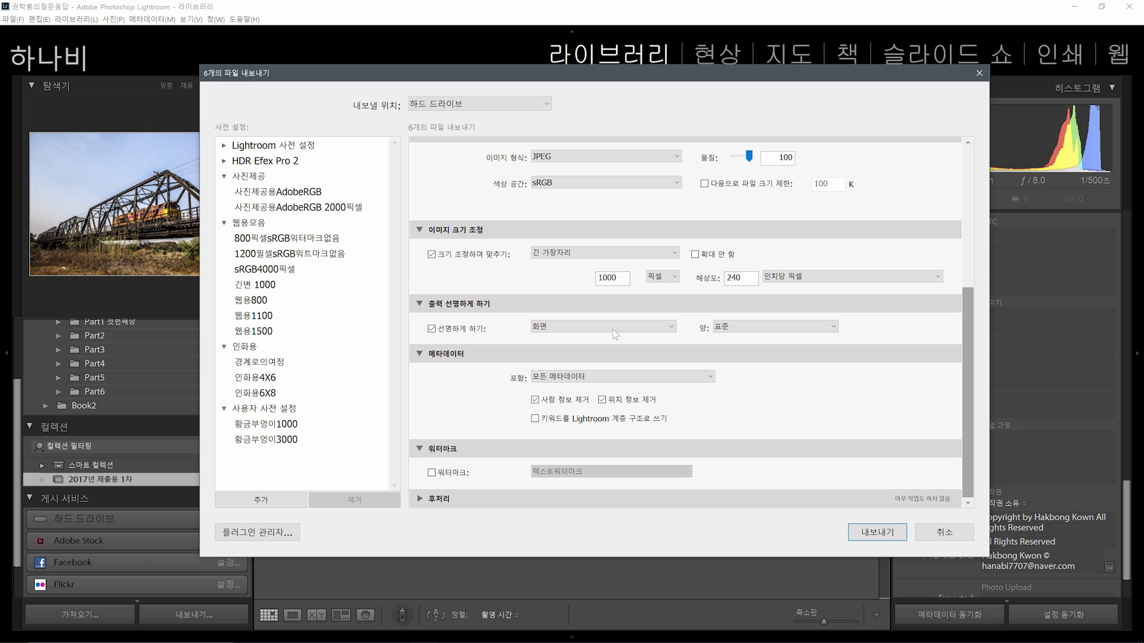
{"action": "left_click", "coordinate": [612, 330]}
{"action": "left_click", "coordinate": [777, 327]}
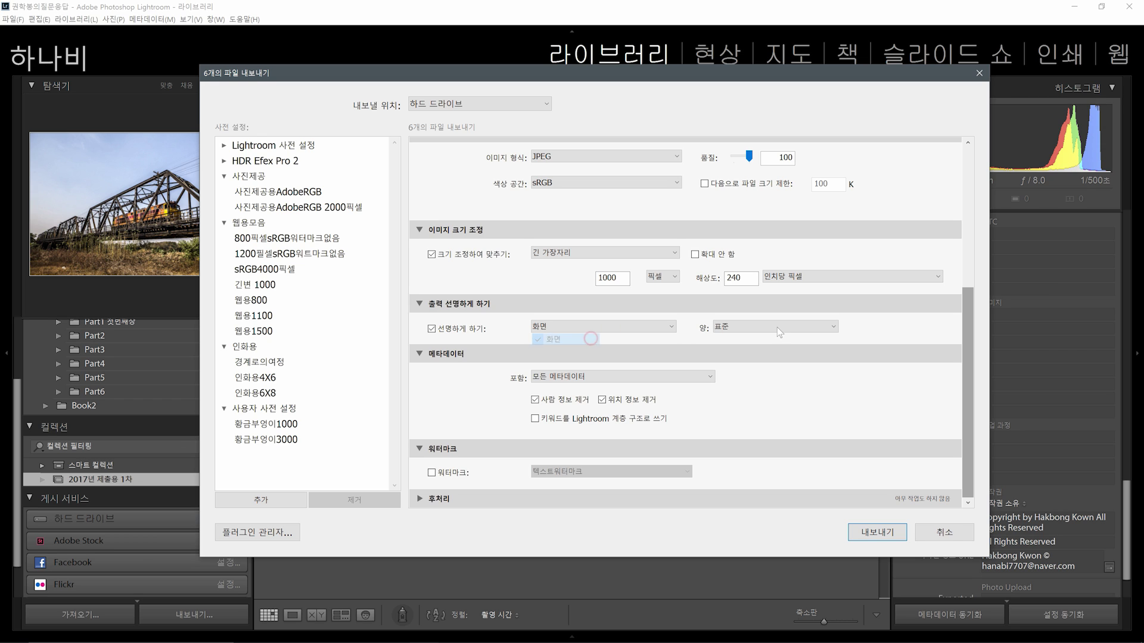
{"action": "left_click", "coordinate": [778, 327]}
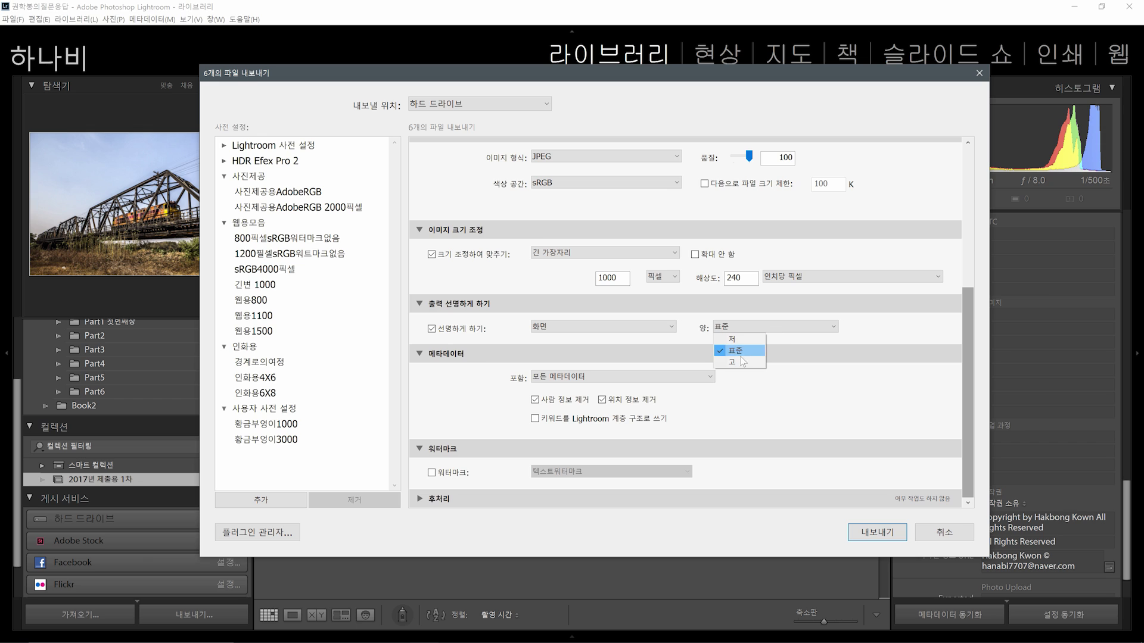
{"action": "left_click", "coordinate": [863, 317]}
{"action": "left_click", "coordinate": [827, 327]}
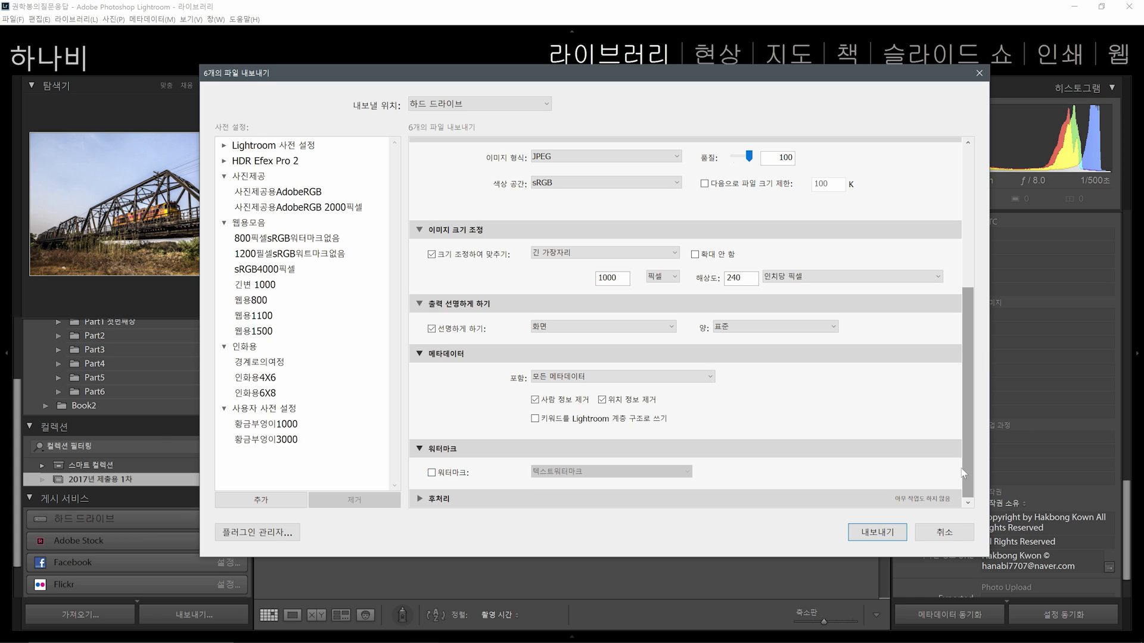
Step: Review the export settings from location to metadata once more and cancel the export
{"action": "left_click_drag", "start_coordinate": [972, 344], "coordinate": [972, 129]}
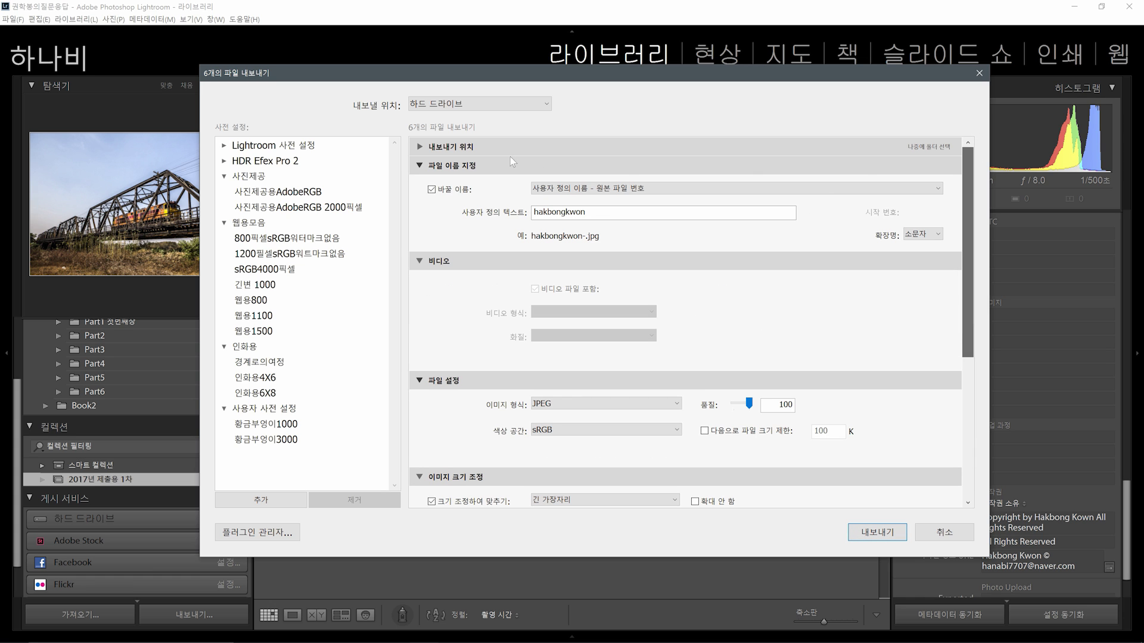
{"action": "left_click", "coordinate": [421, 147]}
{"action": "left_click_drag", "start_coordinate": [964, 219], "coordinate": [980, 455]}
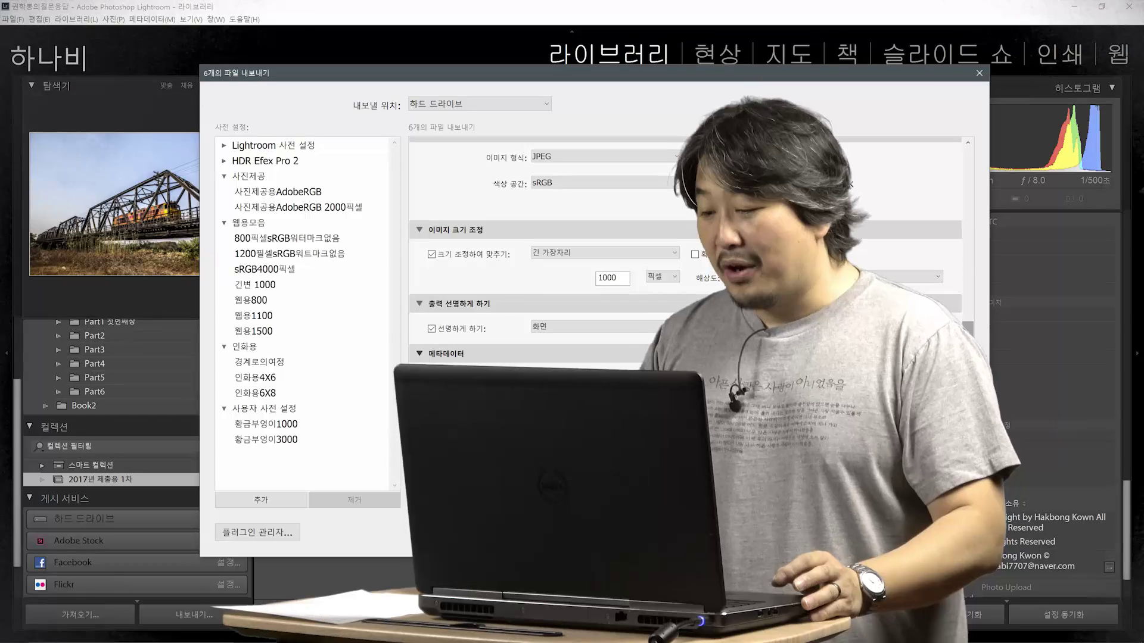
{"action": "left_click", "coordinate": [944, 531]}
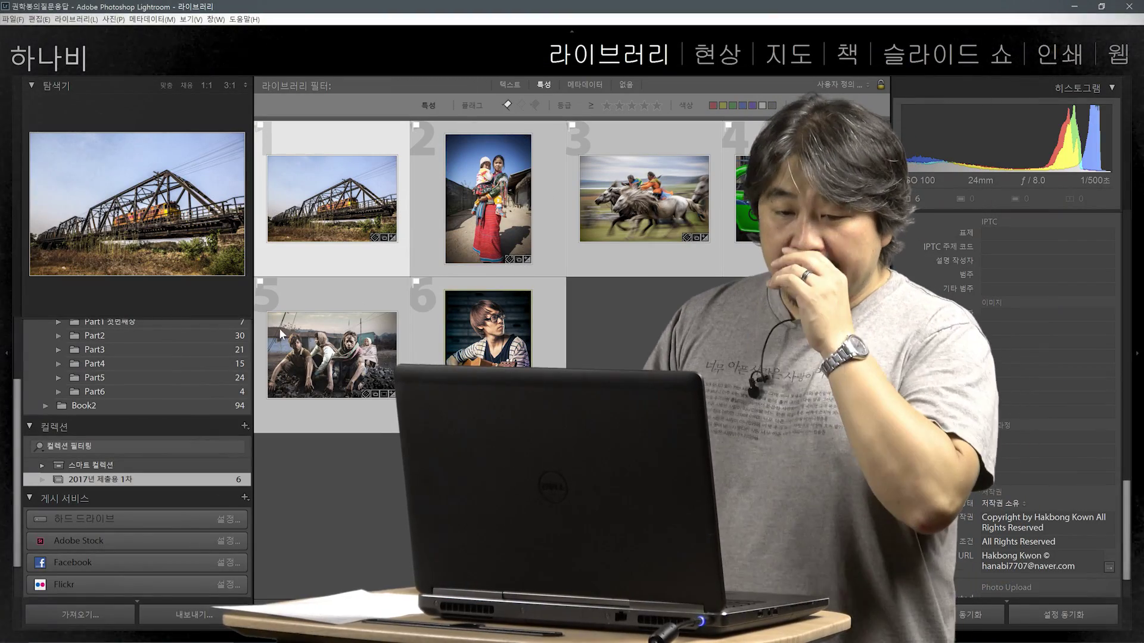
Step: Turn off the library filter and look through all the photos in the Book1 folder
{"action": "scroll", "coordinate": [109, 384], "scroll_direction": "up", "scroll_amount": 2}
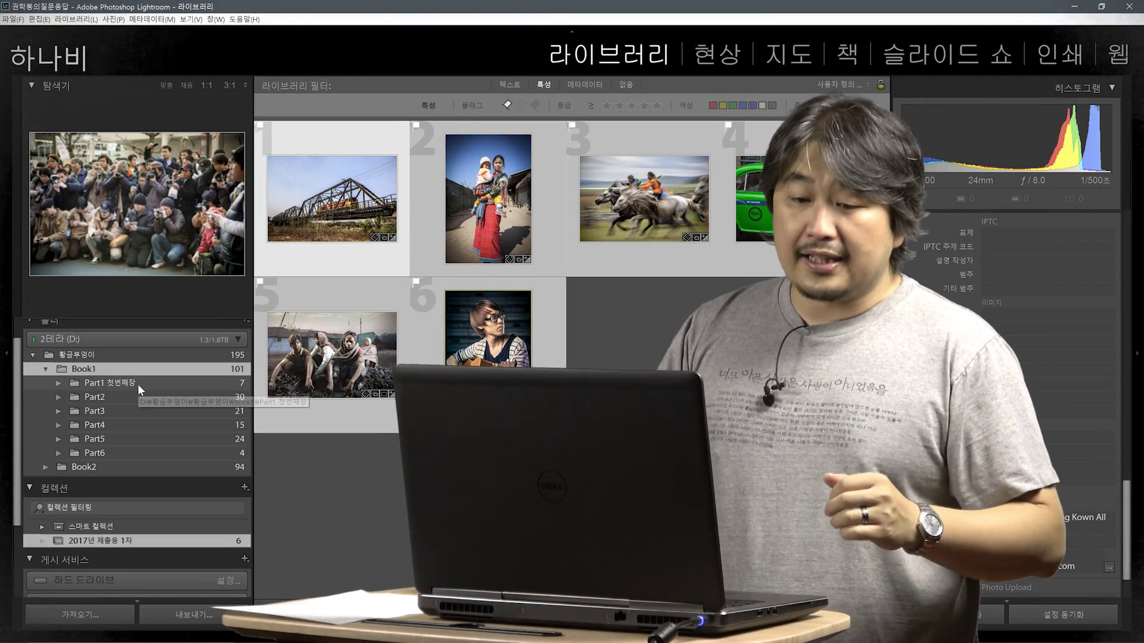
{"action": "left_click", "coordinate": [546, 85]}
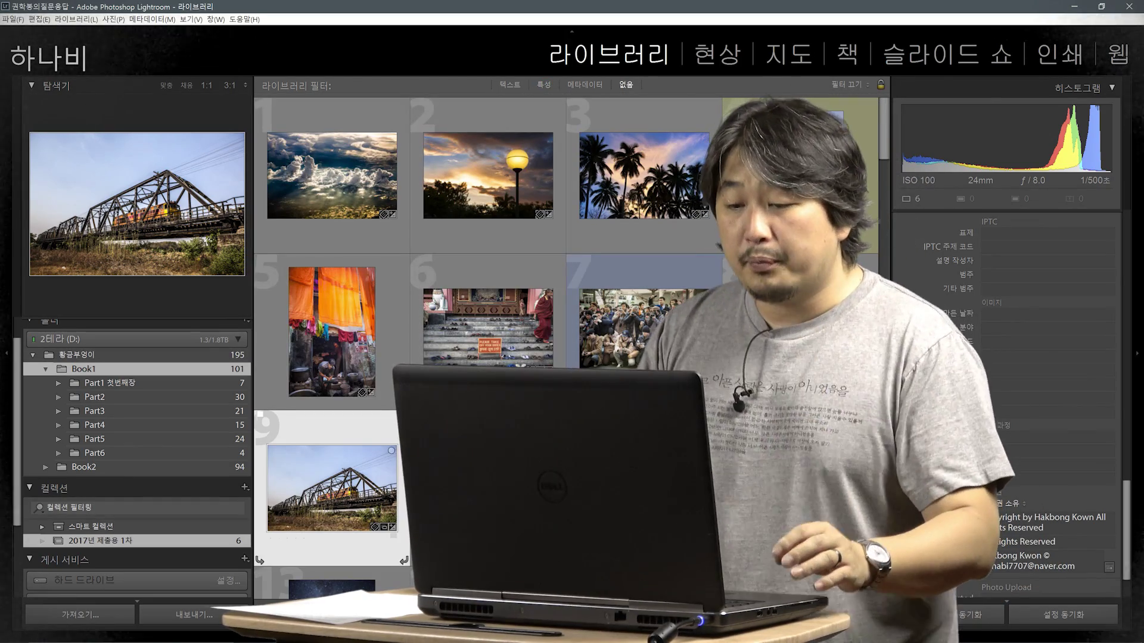
{"action": "scroll", "coordinate": [600, 271], "scroll_direction": "down", "scroll_amount": 3}
{"action": "scroll", "coordinate": [600, 271], "scroll_direction": "up", "scroll_amount": 2}
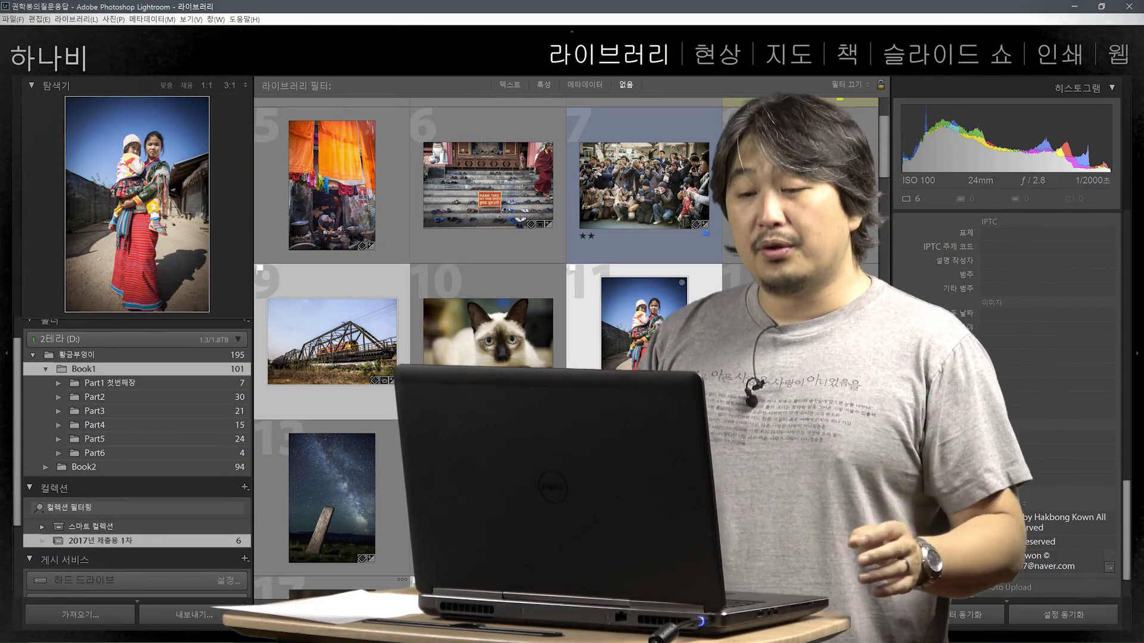
{"action": "scroll", "coordinate": [674, 282], "scroll_direction": "up", "scroll_amount": 2}
{"action": "scroll", "coordinate": [614, 315], "scroll_direction": "down", "scroll_amount": 2}
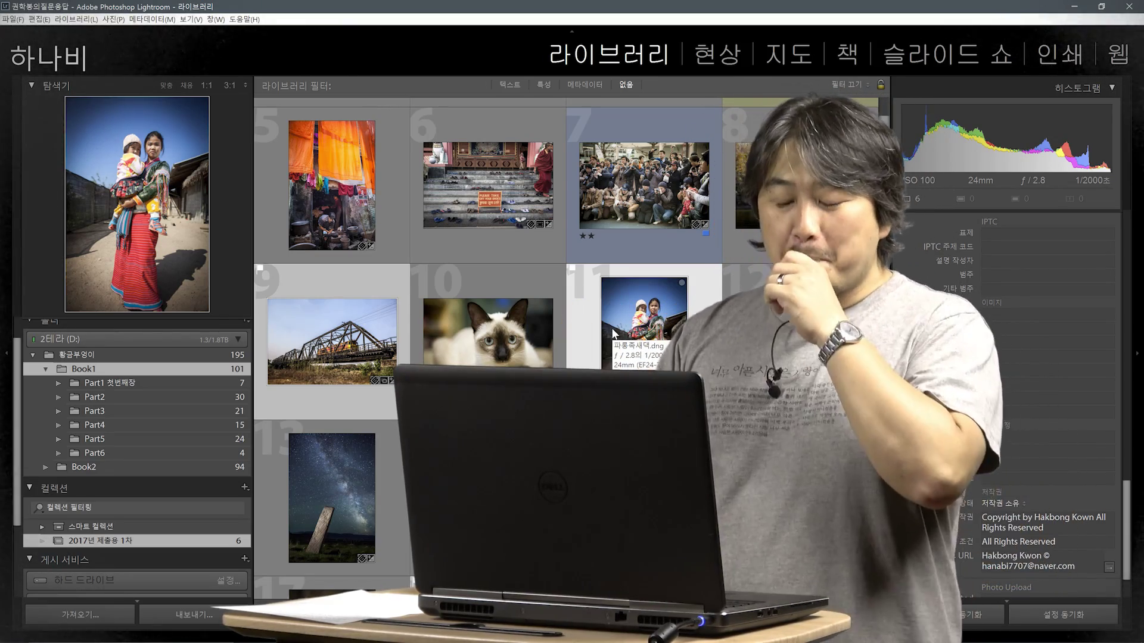
Step: Start a photo and video import and set its method to Copy (복사)
{"action": "left_click", "coordinate": [13, 20]}
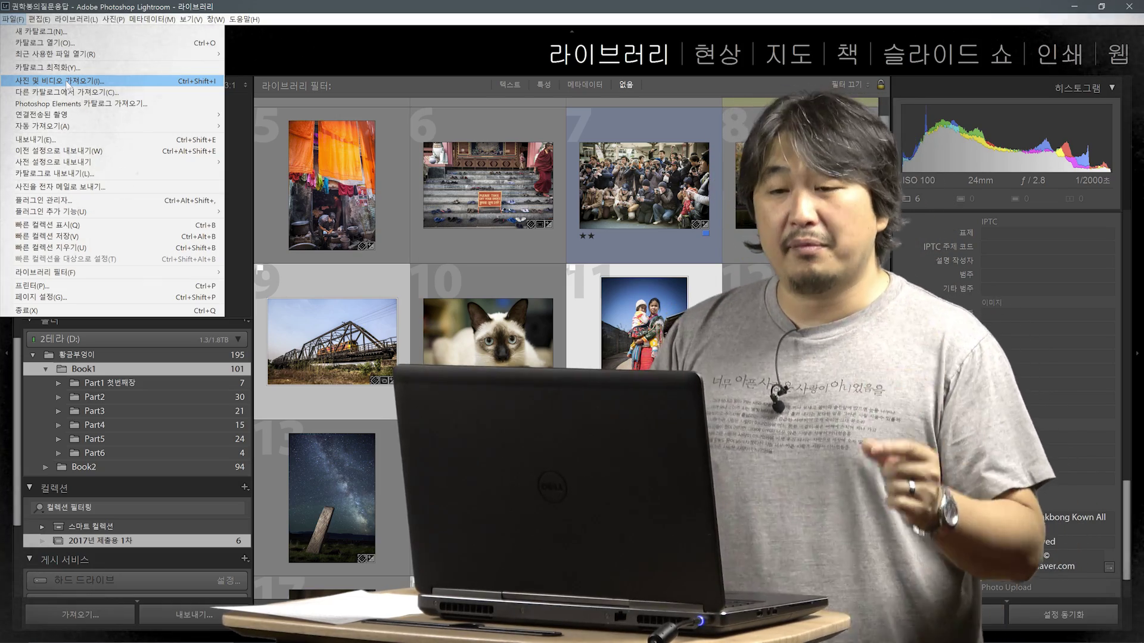
{"action": "left_click", "coordinate": [68, 83]}
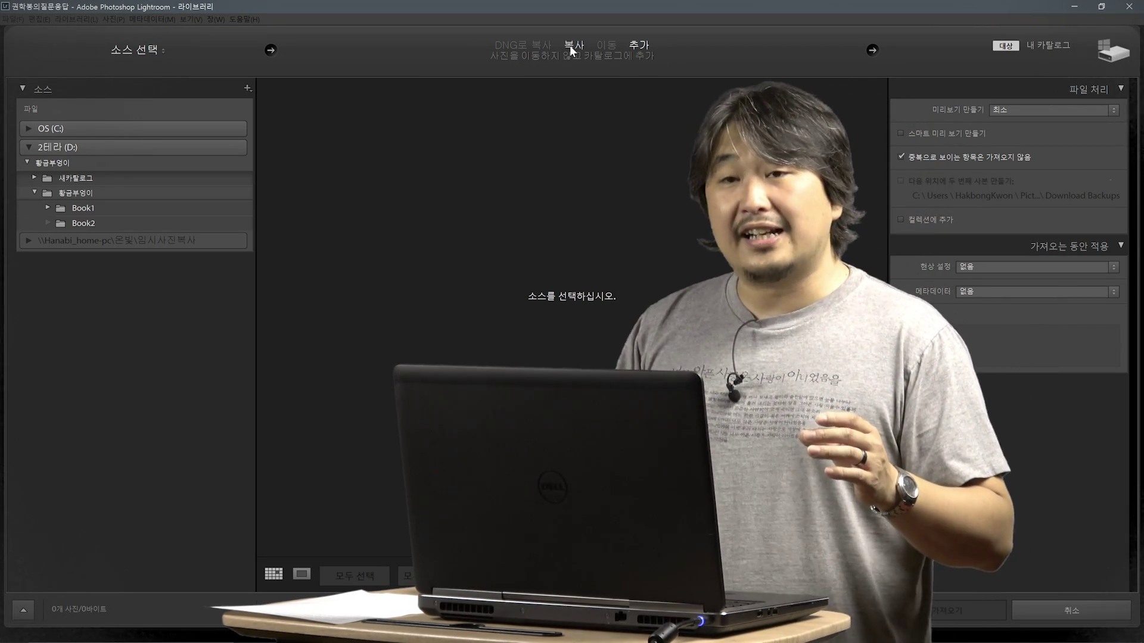
{"action": "left_click", "coordinate": [570, 45]}
{"action": "scroll", "coordinate": [1018, 196], "scroll_direction": "down", "scroll_amount": 5}
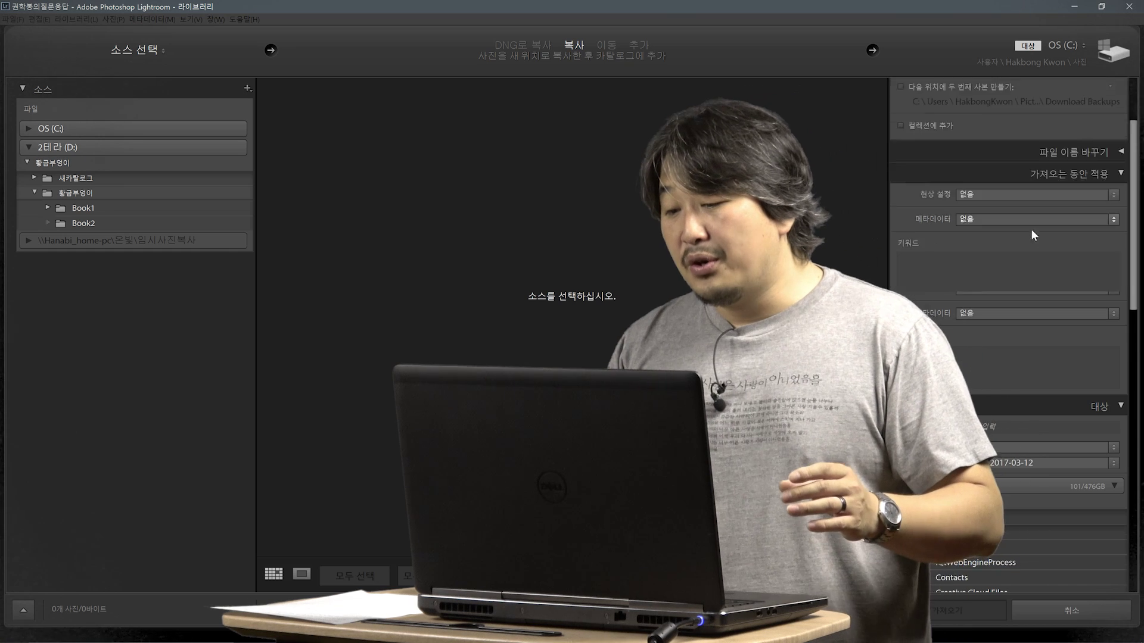
Step: Examine the copy import settings down to the destination and collapse the folder list of the OS (C:) drive
{"action": "scroll", "coordinate": [1013, 204], "scroll_direction": "up", "scroll_amount": 5}
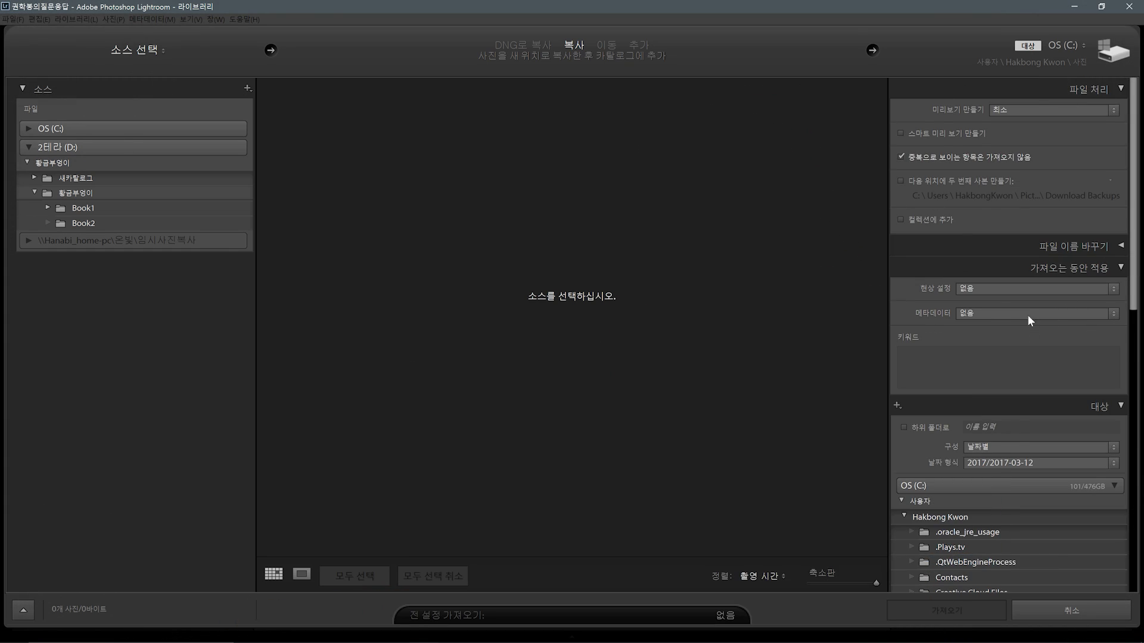
{"action": "scroll", "coordinate": [1118, 306], "scroll_direction": "down", "scroll_amount": 5}
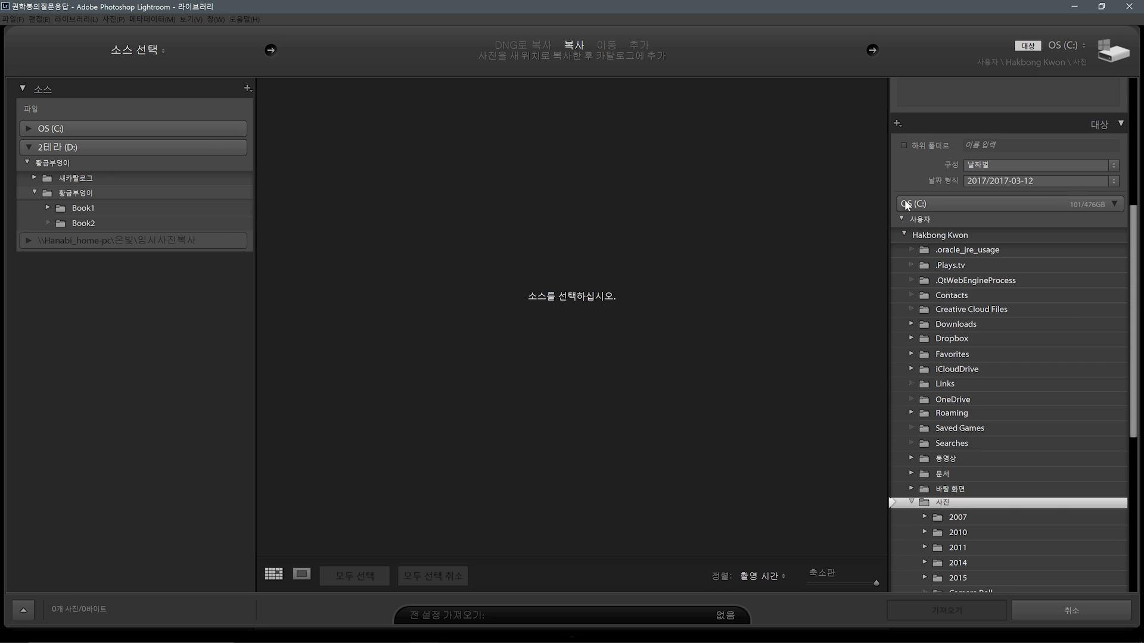
{"action": "left_click", "coordinate": [1111, 203]}
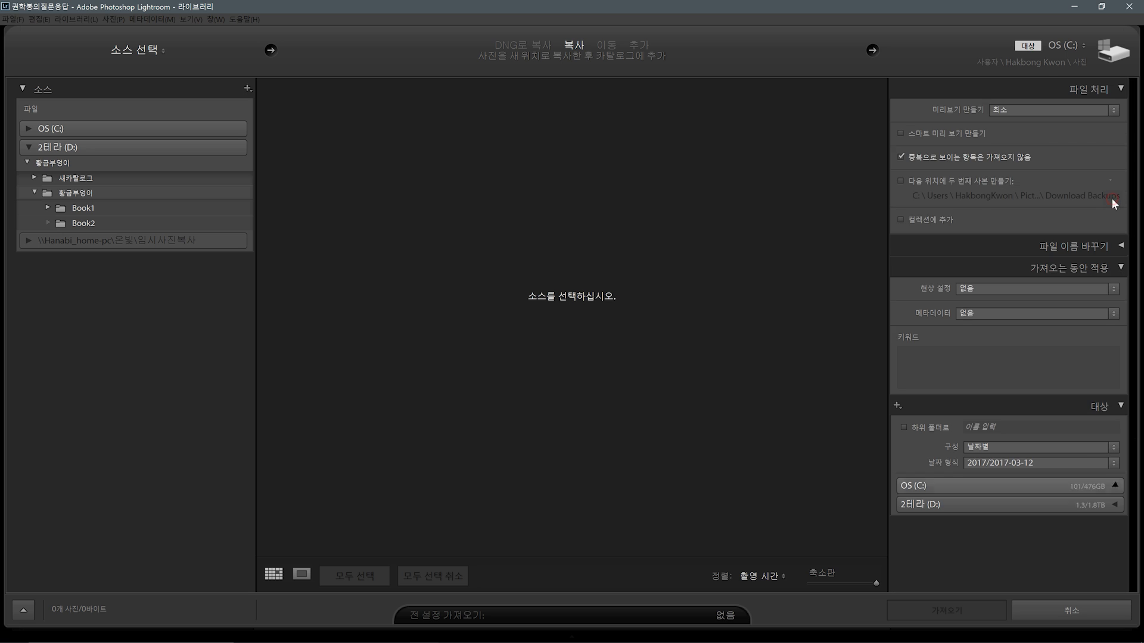
{"action": "left_click", "coordinate": [1115, 506]}
{"action": "left_click", "coordinate": [1113, 502]}
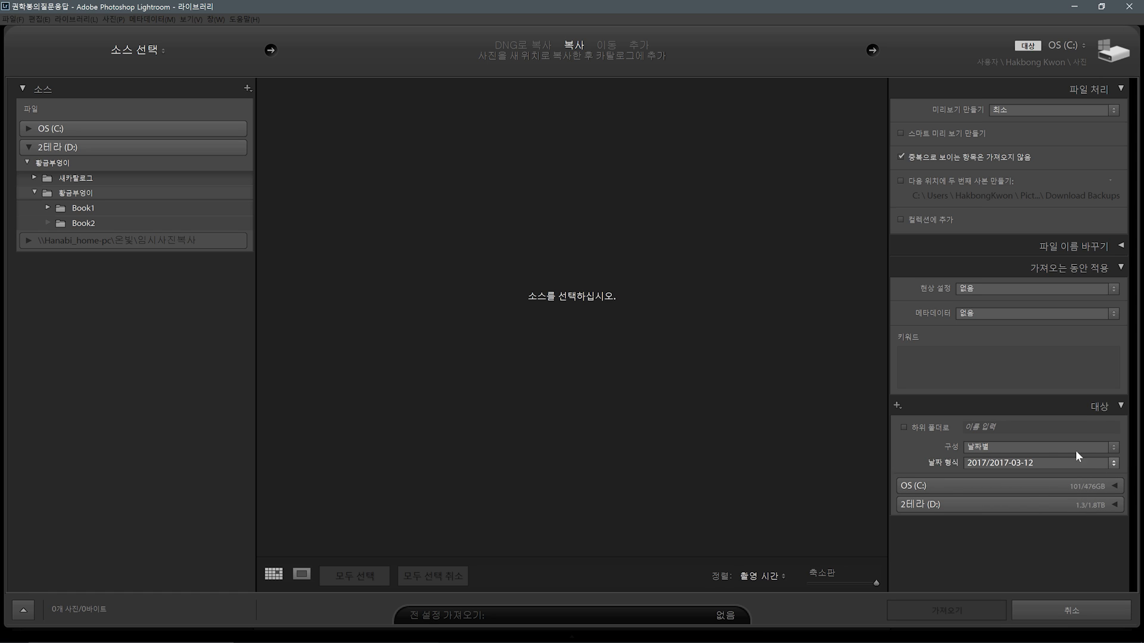
Step: Set the destination organization to a single folder (한 개의 폴더로)
{"action": "left_click", "coordinate": [1027, 449]}
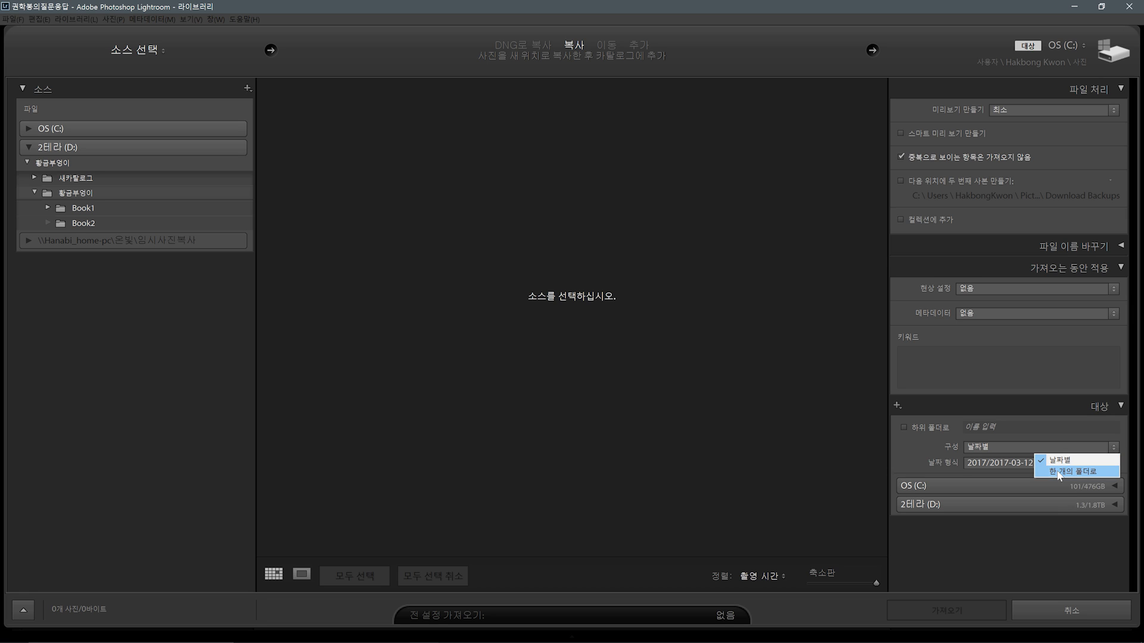
{"action": "left_click", "coordinate": [1122, 433]}
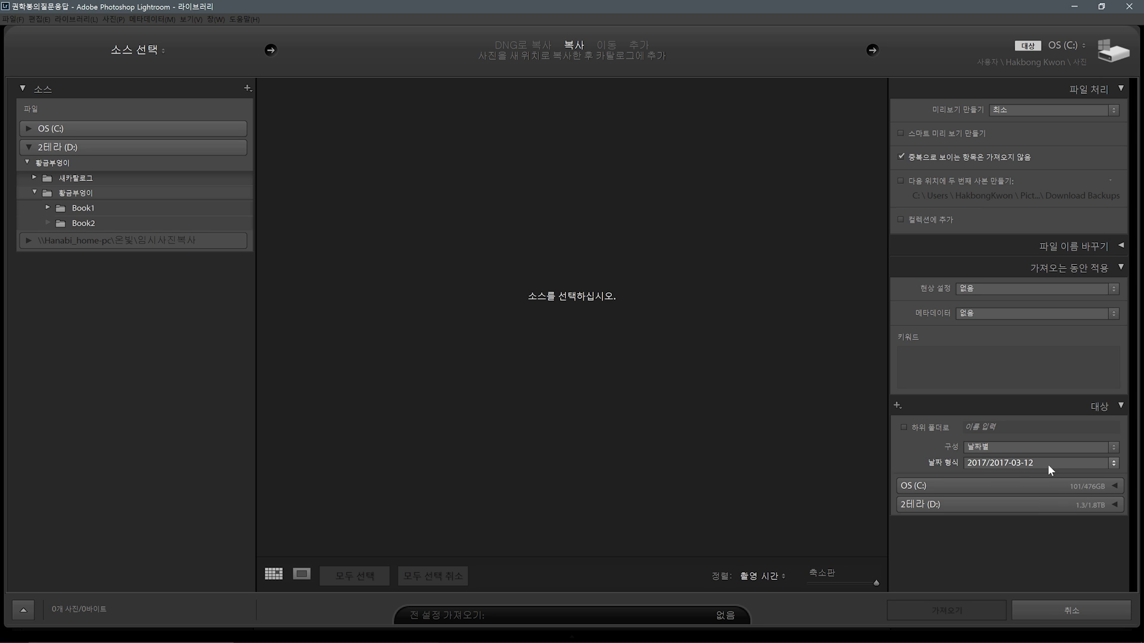
{"action": "left_click", "coordinate": [1069, 448]}
{"action": "left_click", "coordinate": [1073, 472]}
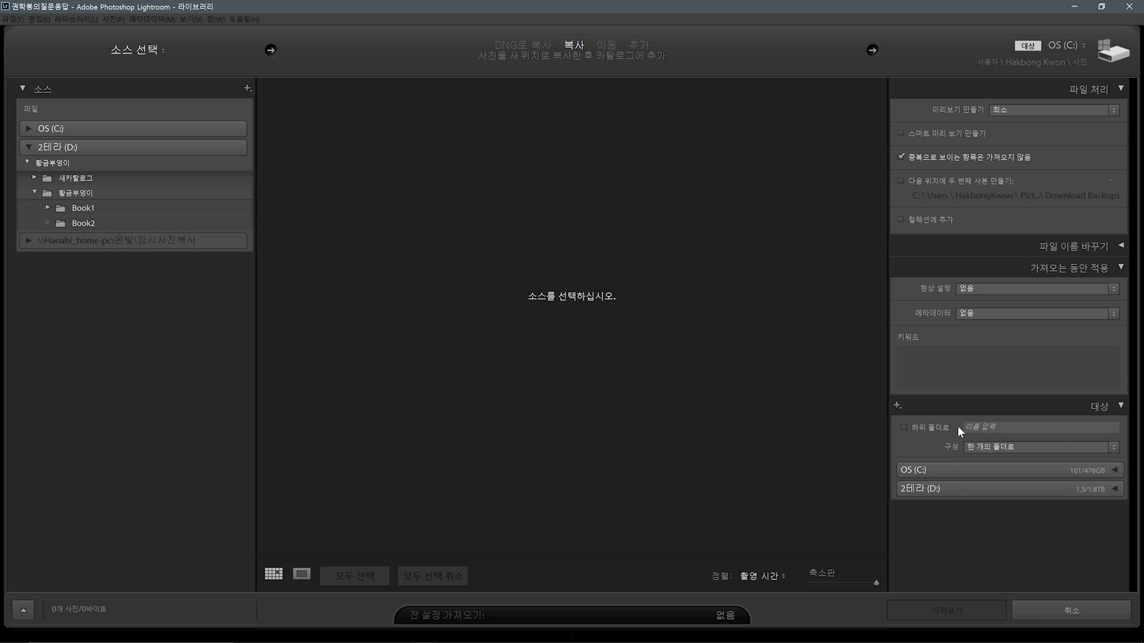
Step: Switch the destination organization back to by date (날짜별)
{"action": "left_click", "coordinate": [1056, 447]}
{"action": "left_click", "coordinate": [1057, 433]}
{"action": "left_click", "coordinate": [1056, 446]}
{"action": "left_click", "coordinate": [1042, 470]}
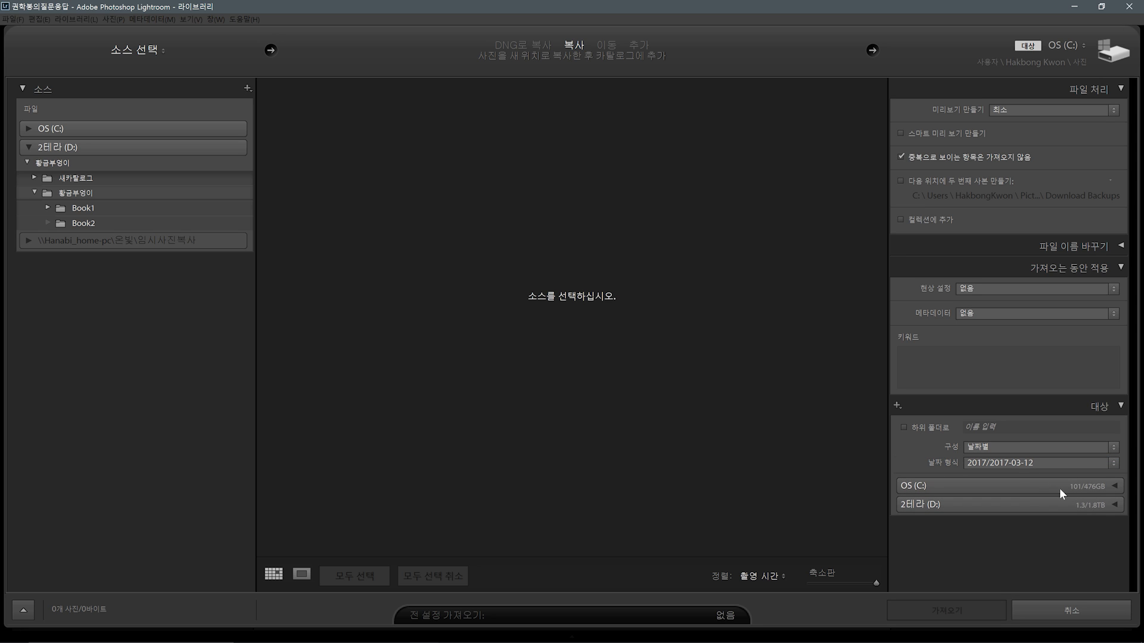
Step: Choose the 2테라 (D:) drive as the copy destination, look over its folders and cancel the import
{"action": "left_click", "coordinate": [1112, 506]}
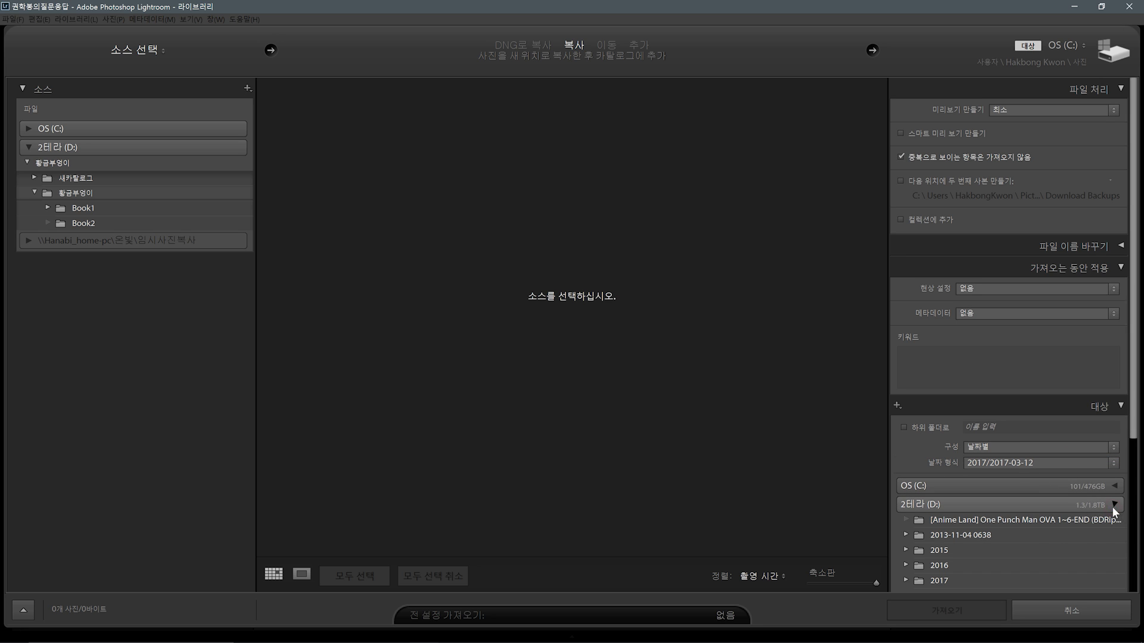
{"action": "left_click", "coordinate": [951, 550]}
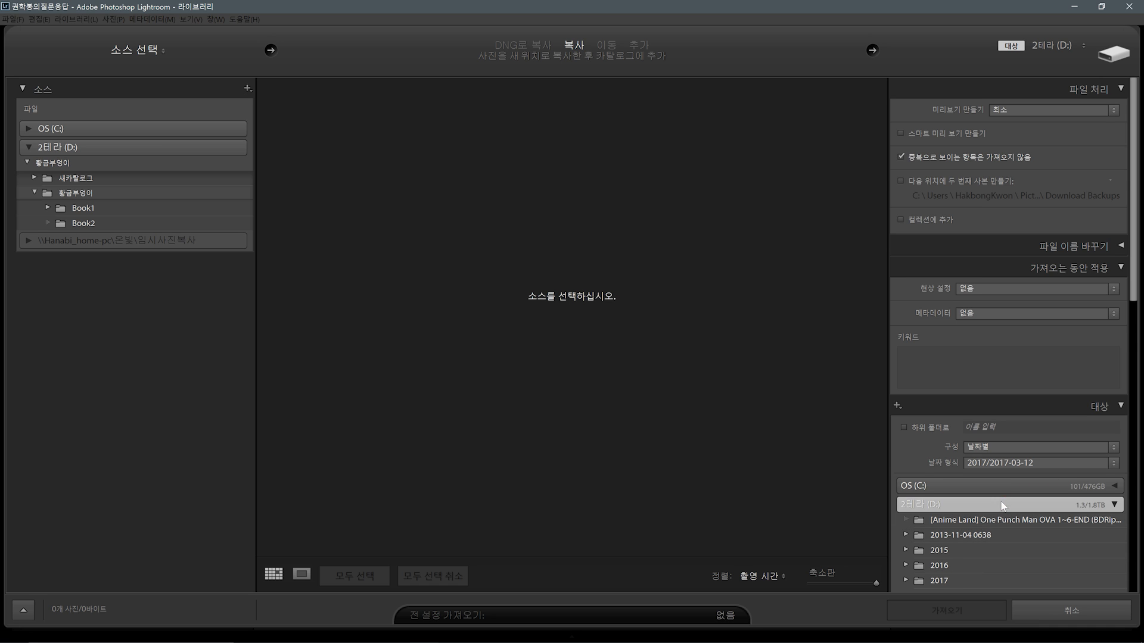
{"action": "scroll", "coordinate": [994, 504], "scroll_direction": "down", "scroll_amount": 3}
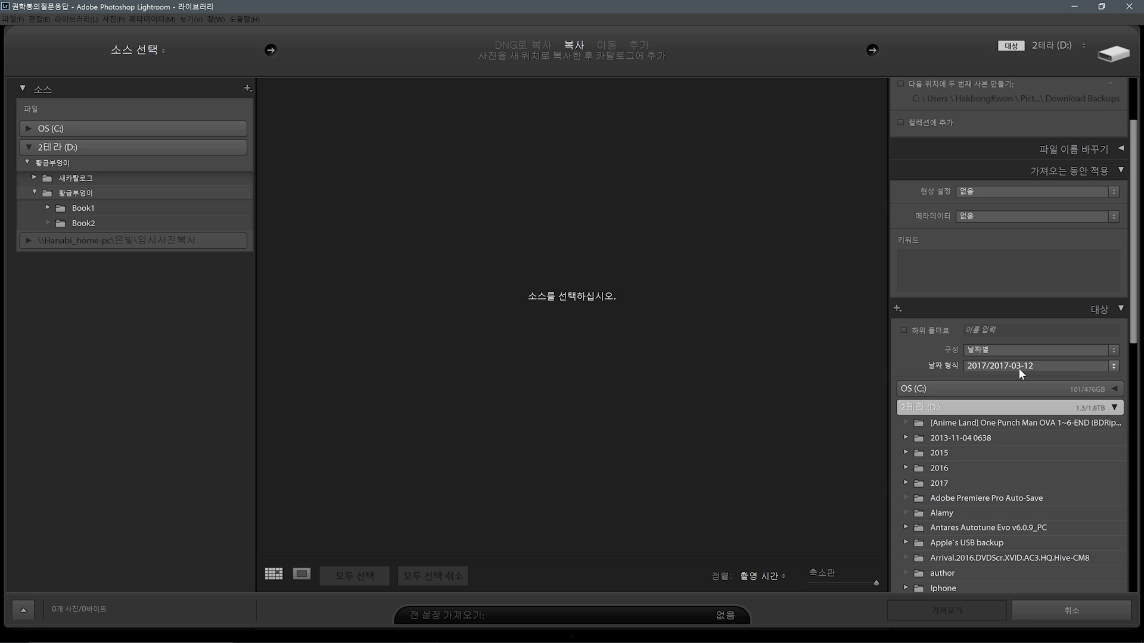
{"action": "scroll", "coordinate": [1099, 387], "scroll_direction": "up", "scroll_amount": 2}
{"action": "scroll", "coordinate": [1112, 416], "scroll_direction": "down", "scroll_amount": 2}
{"action": "scroll", "coordinate": [1095, 416], "scroll_direction": "up", "scroll_amount": 2}
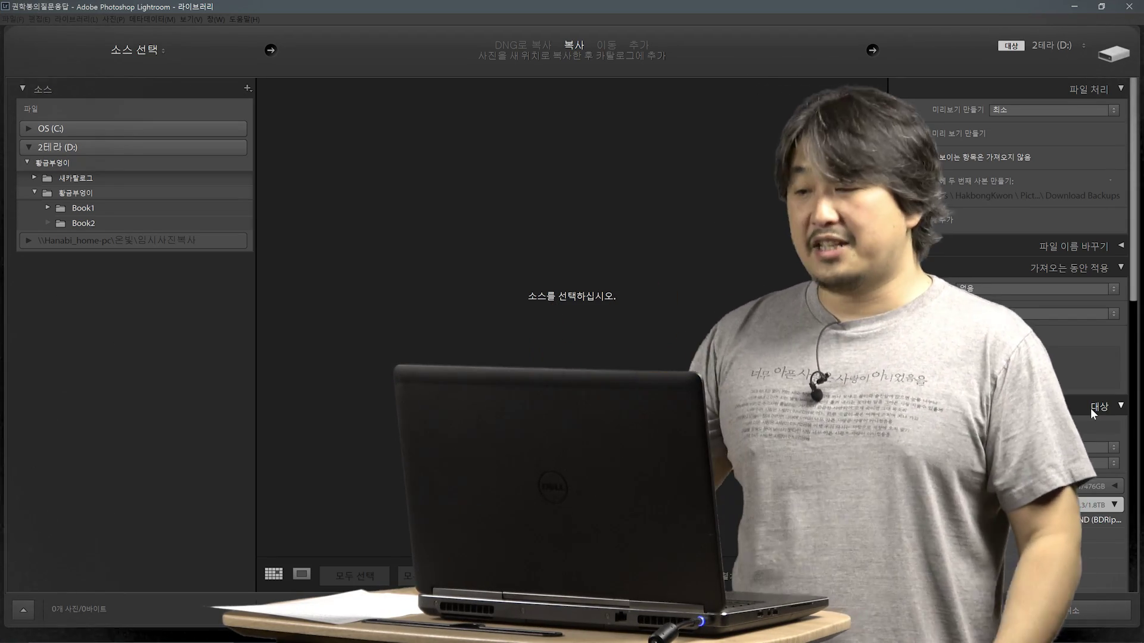
{"action": "left_click", "coordinate": [1078, 610]}
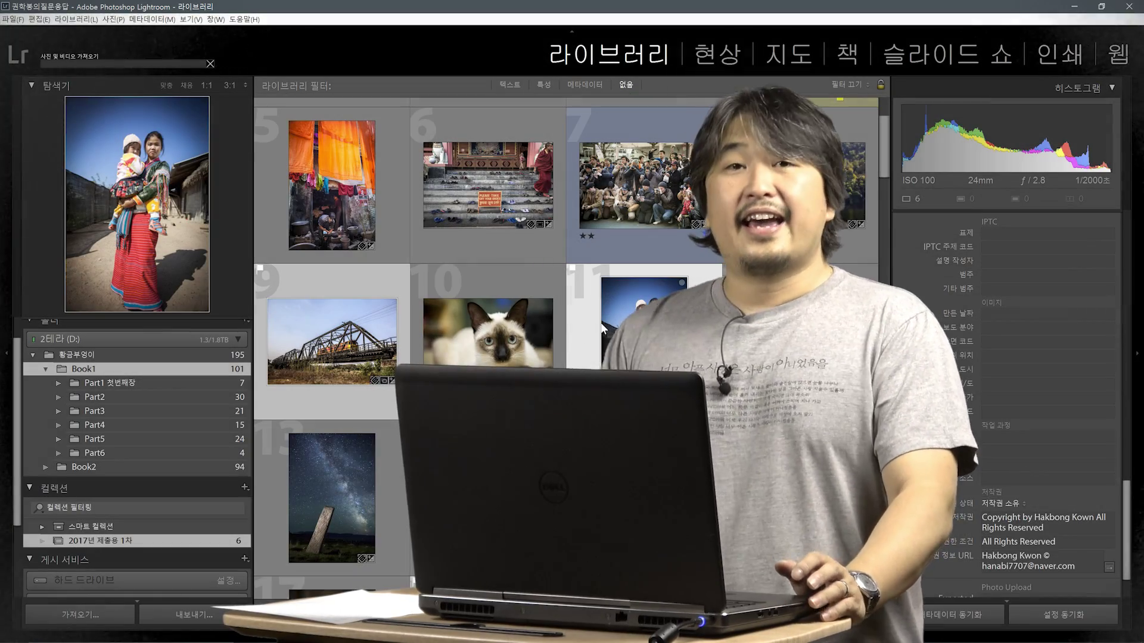